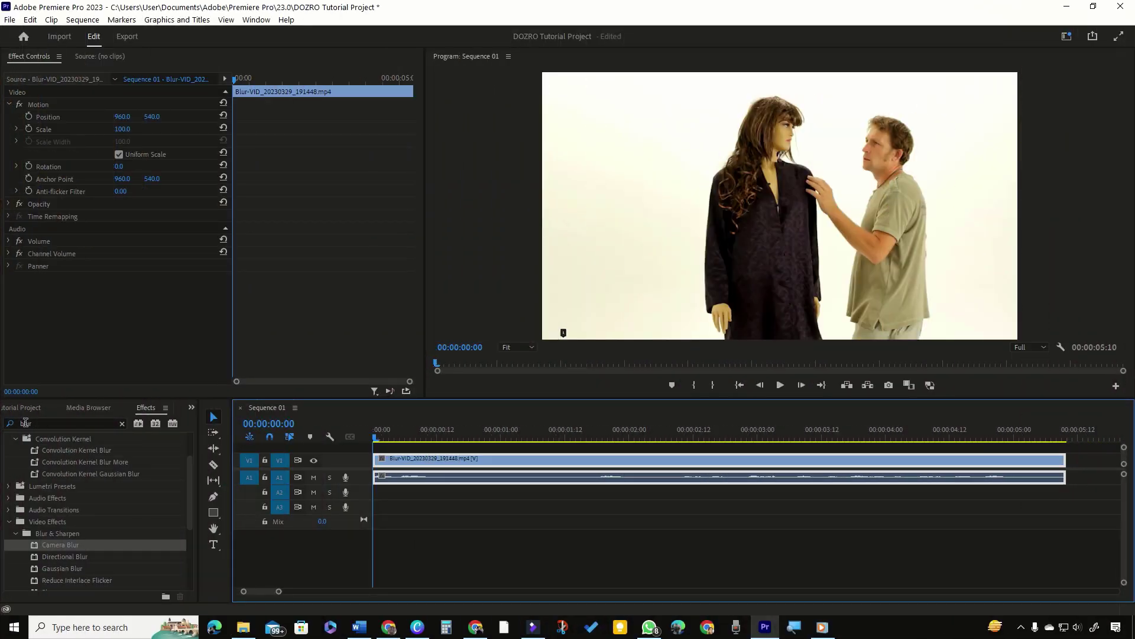
Apply the Camera Blur video effect to the clip on track V1
left_click(61, 548)
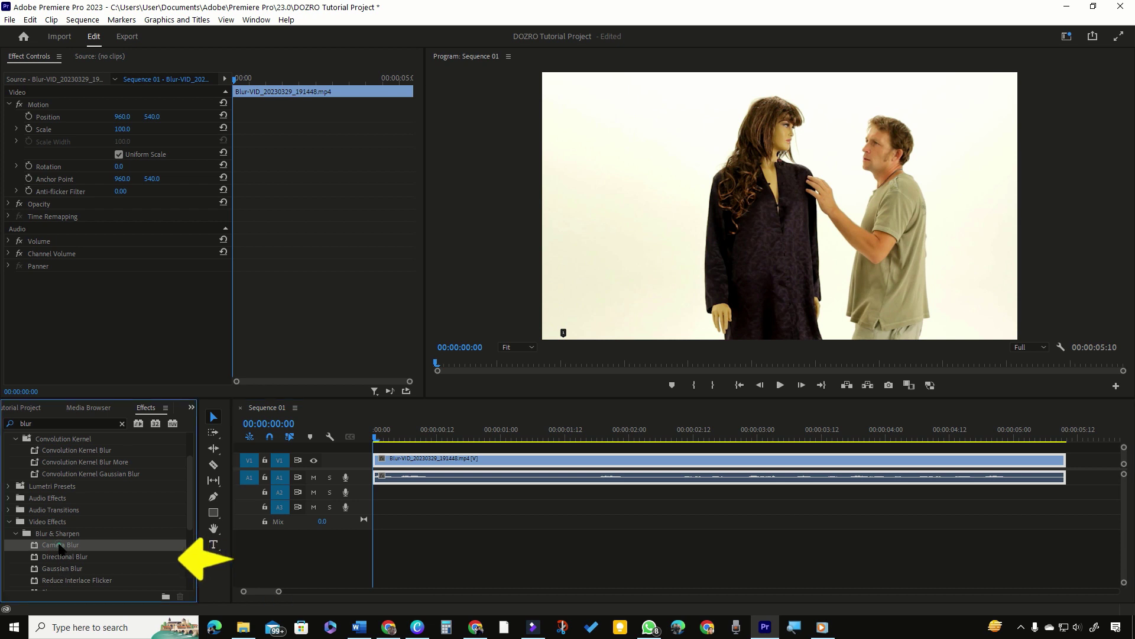
left_click_drag(61, 548, 449, 464)
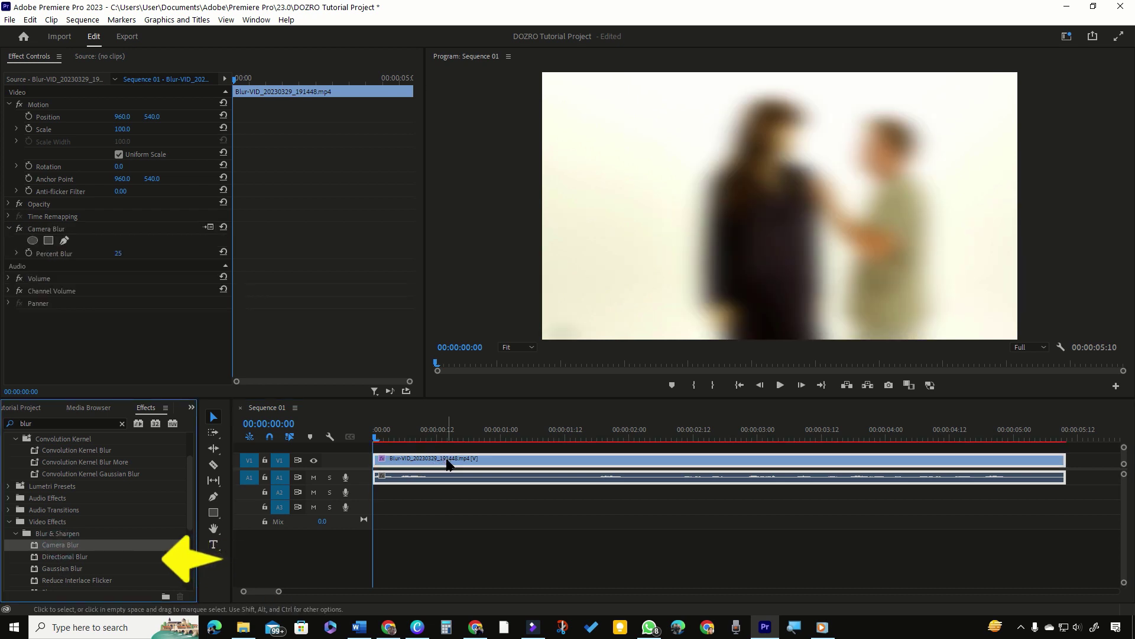
left_click(267, 21)
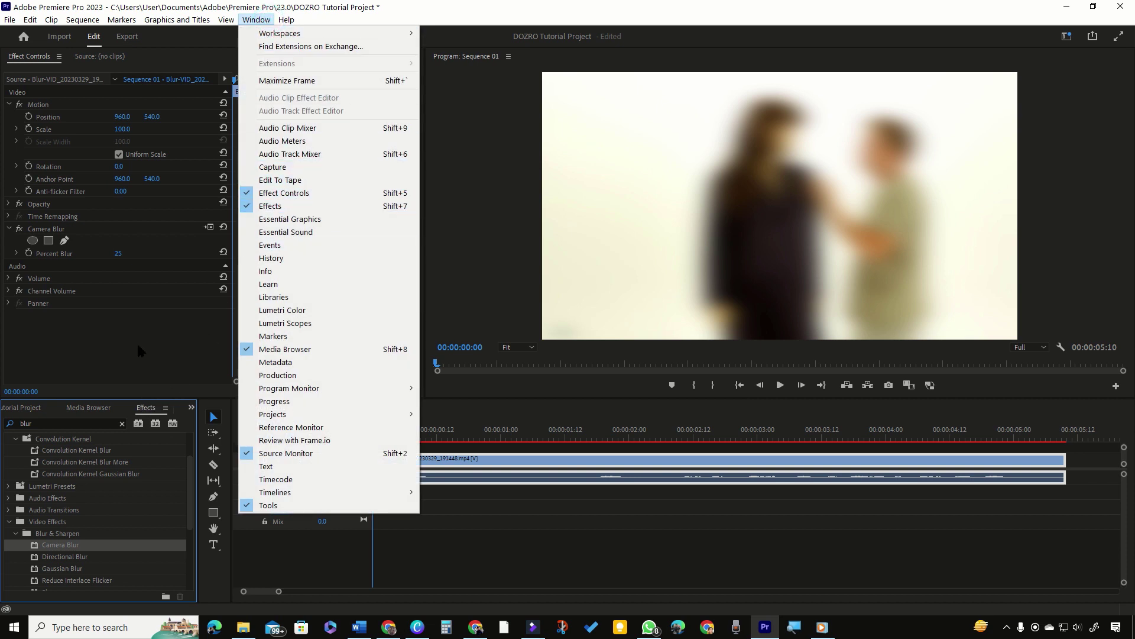
Add an ellipse mask to the Camera Blur effect and lower its mask opacity to about 82%
left_click(30, 240)
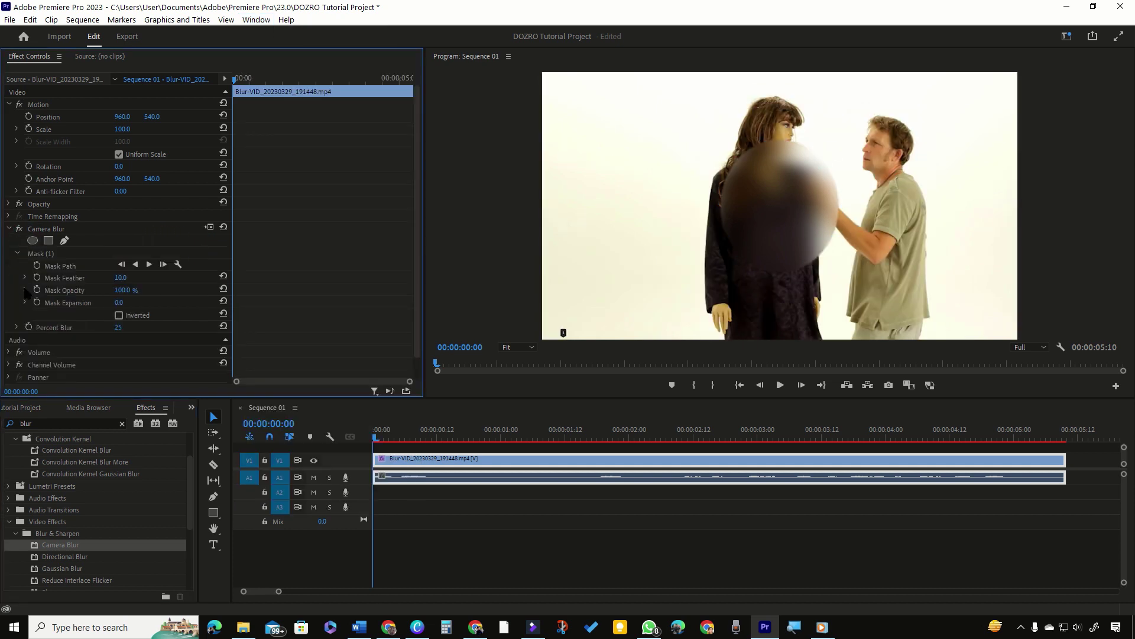
left_click(25, 290)
left_click_drag(216, 315, 185, 317)
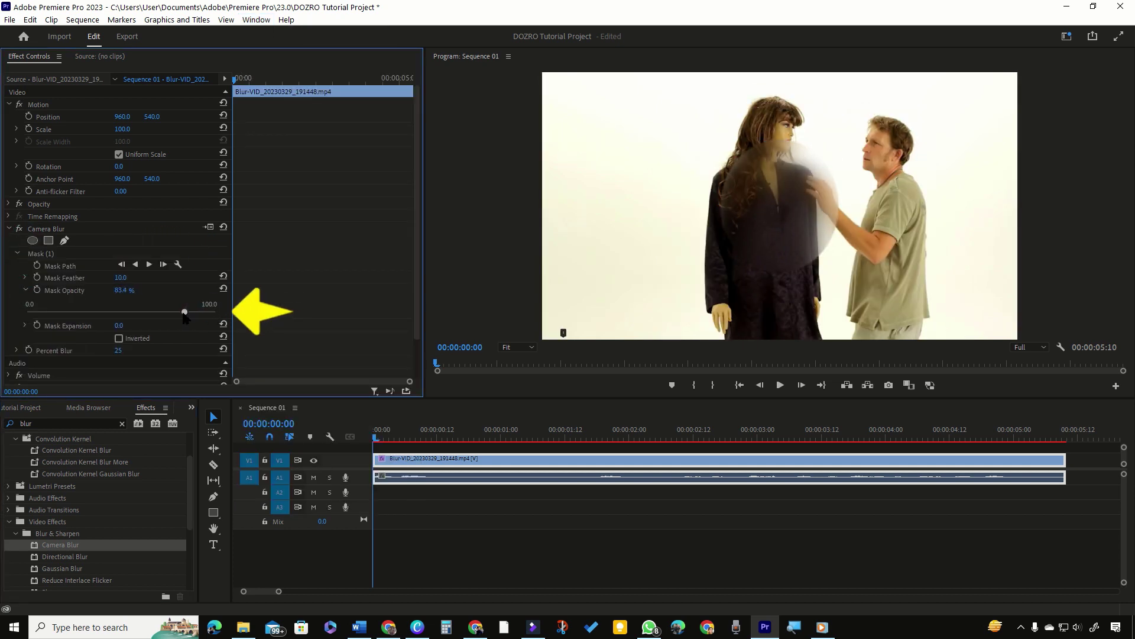
Shrink the ellipse mask and position it over the man's face
left_click(38, 253)
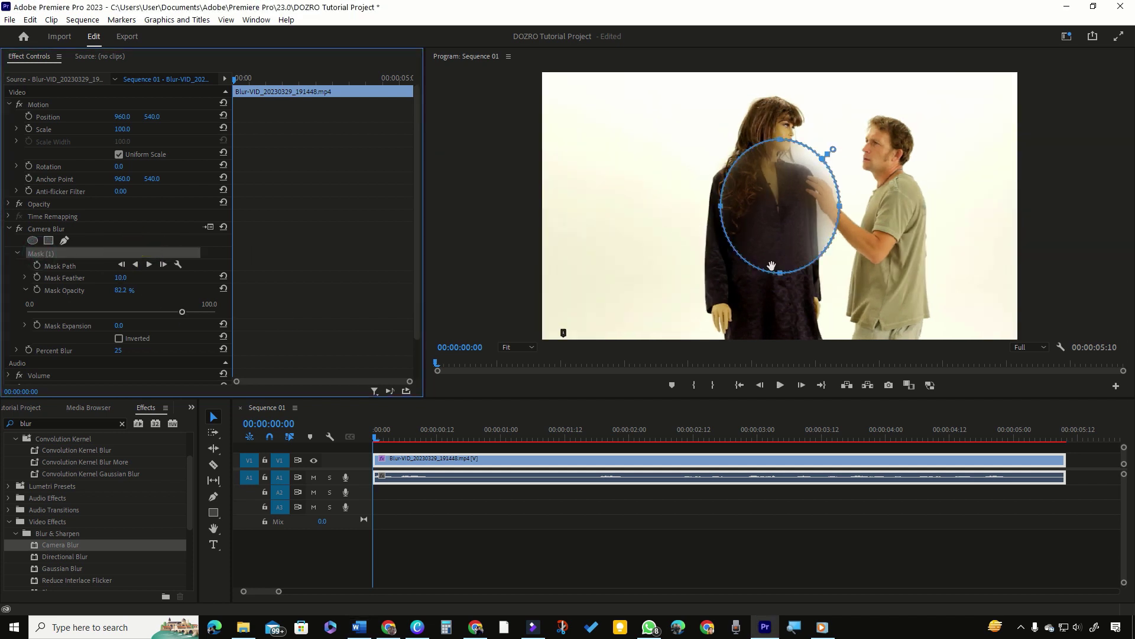
left_click_drag(782, 276, 866, 184)
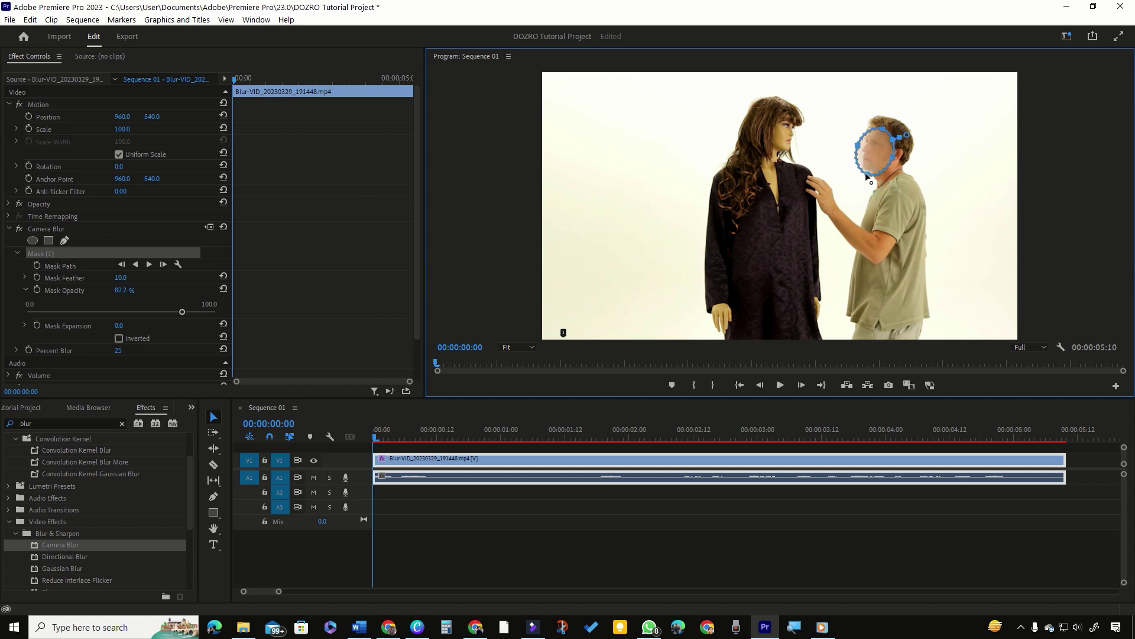
left_click_drag(885, 134, 881, 136)
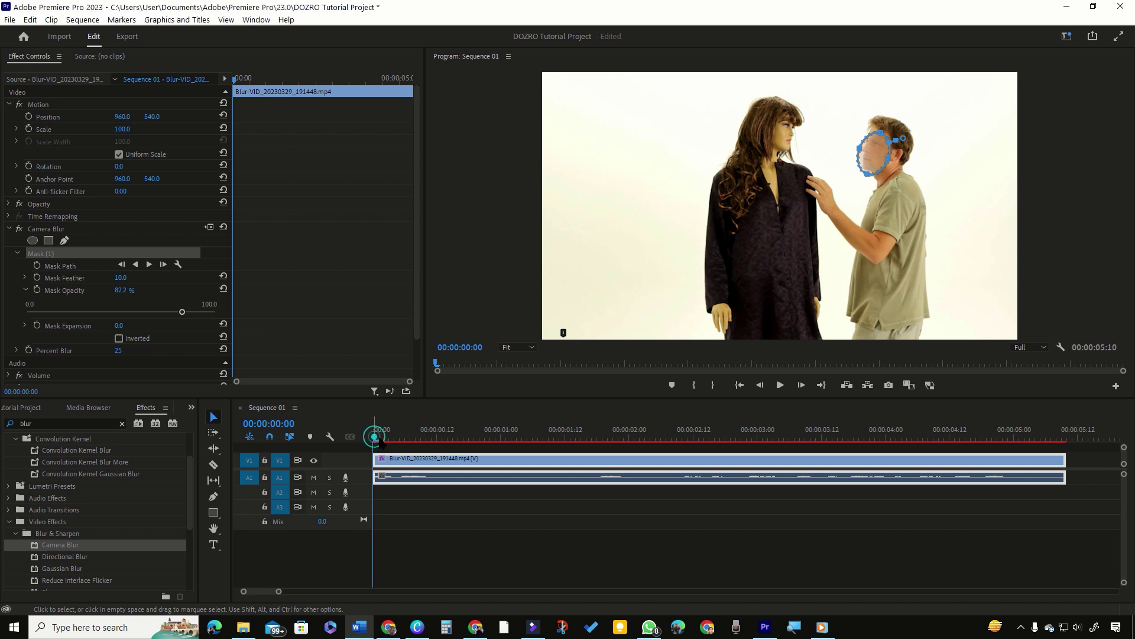
Track the face mask forward from the start of the clip and stop the tracking at 00:00:02:04
left_click_drag(375, 439, 391, 440)
left_click(235, 79)
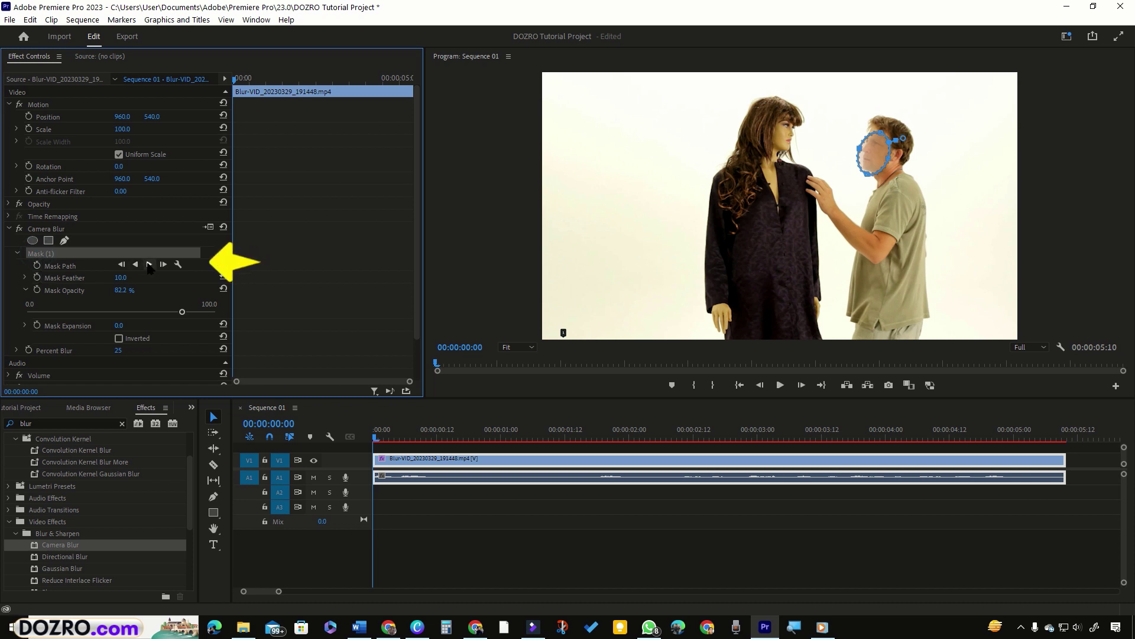
left_click(149, 264)
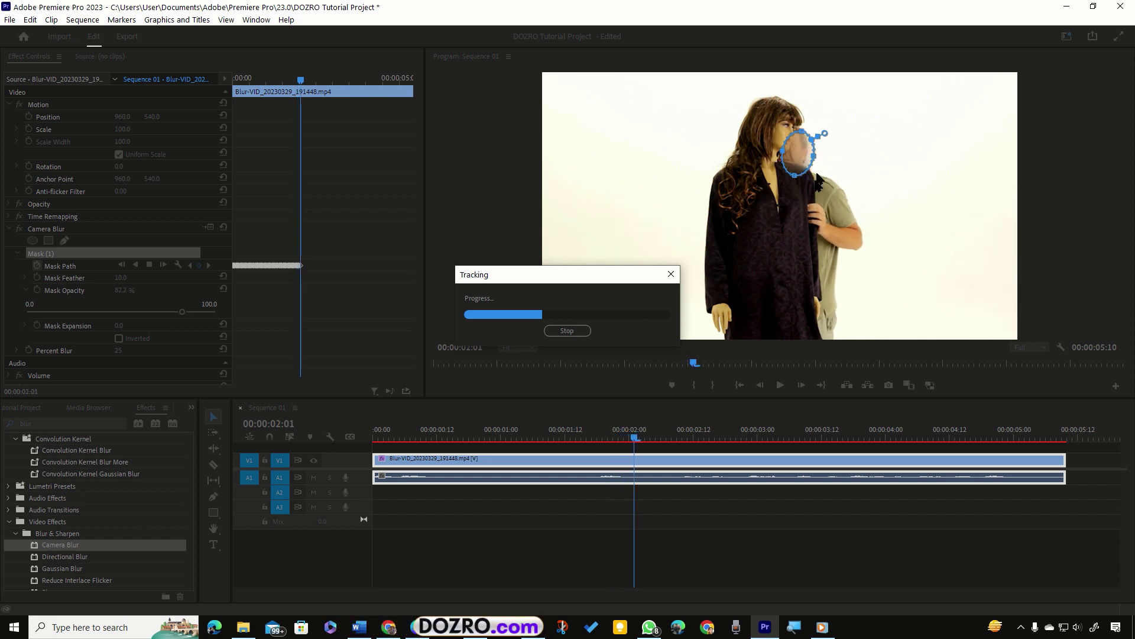
left_click(568, 331)
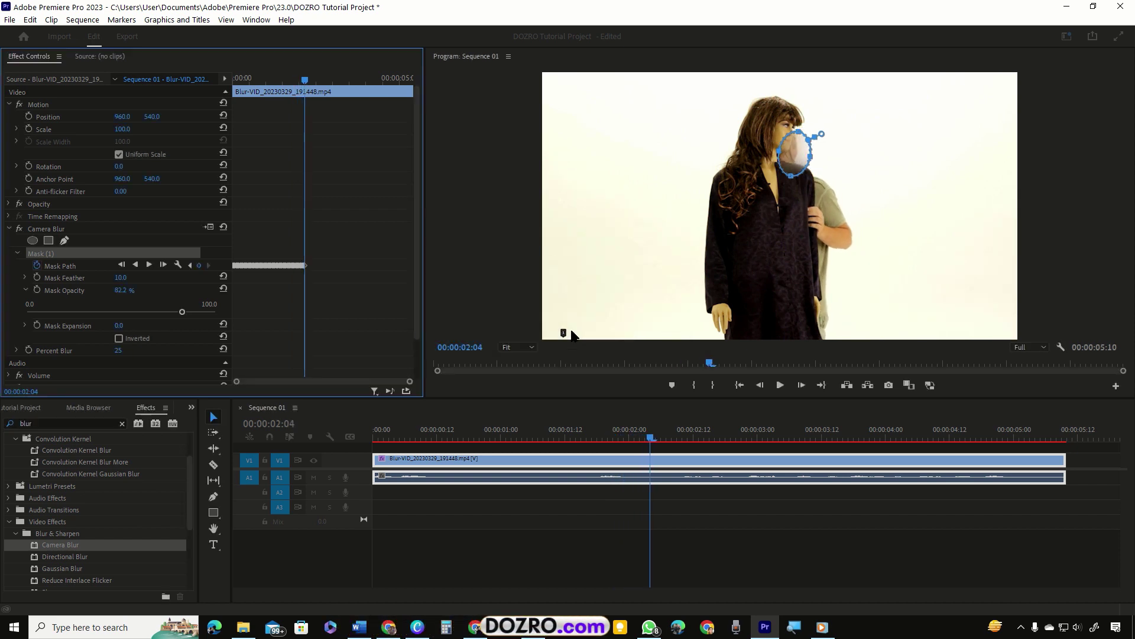
Move the playhead back to 00:00:01:03 and delete the Mask Path keyframes that follow it
left_click_drag(304, 86, 270, 89)
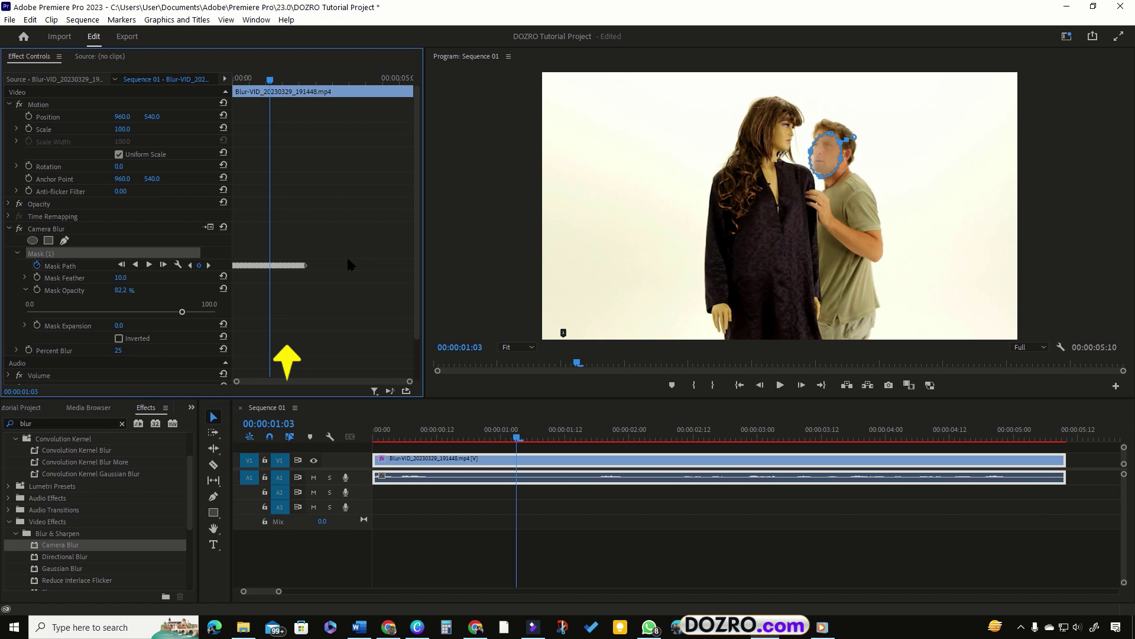
left_click_drag(271, 252, 320, 272)
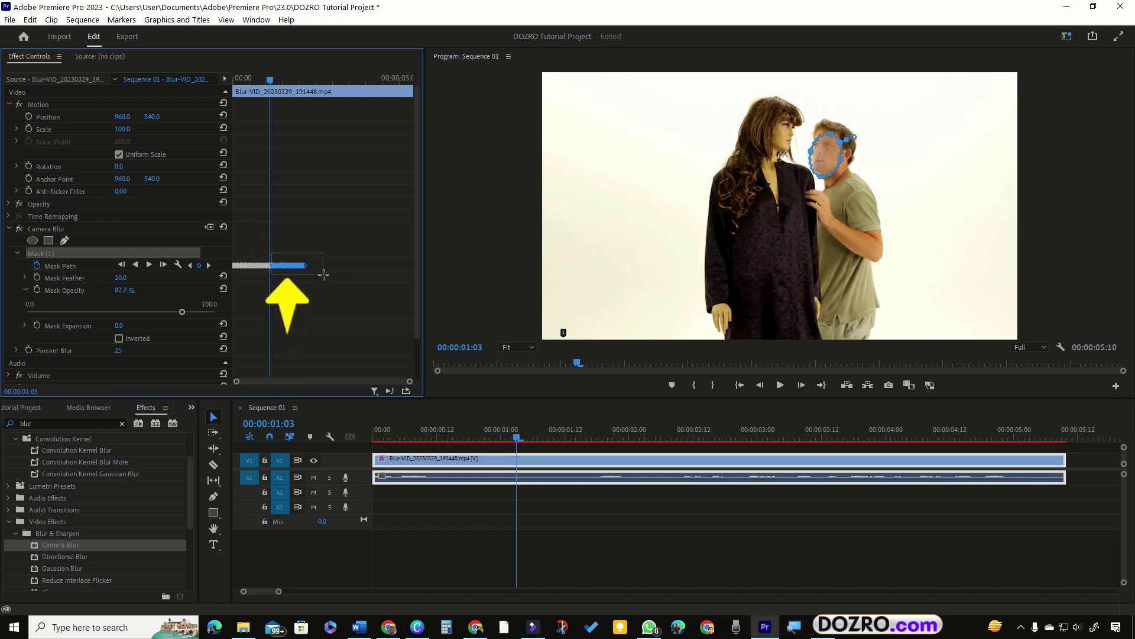
right_click(295, 266)
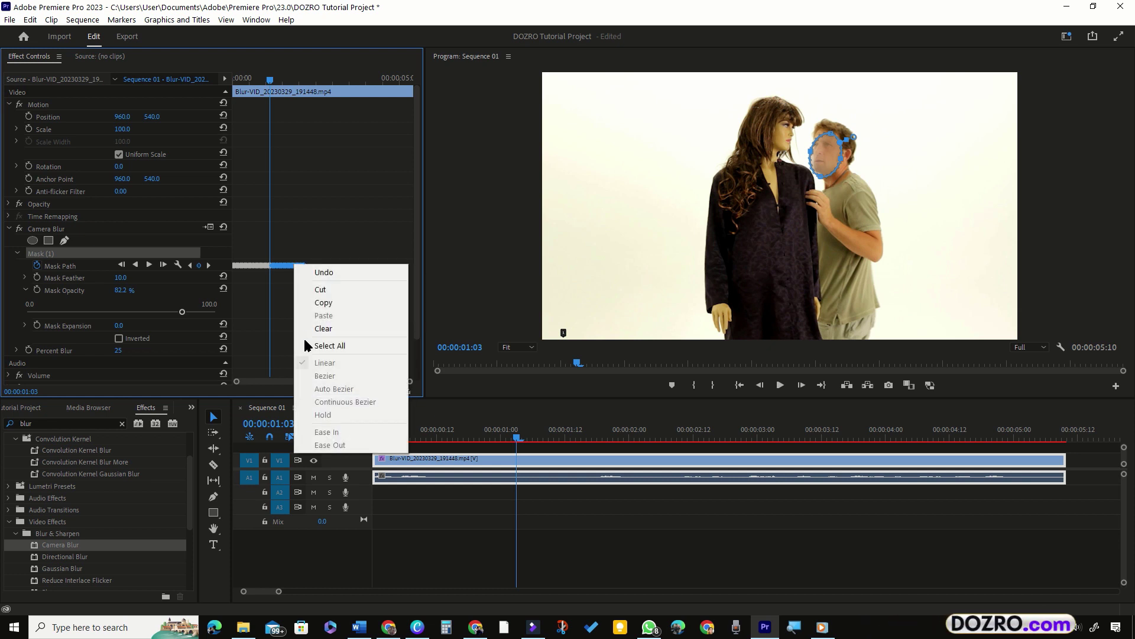
left_click(324, 330)
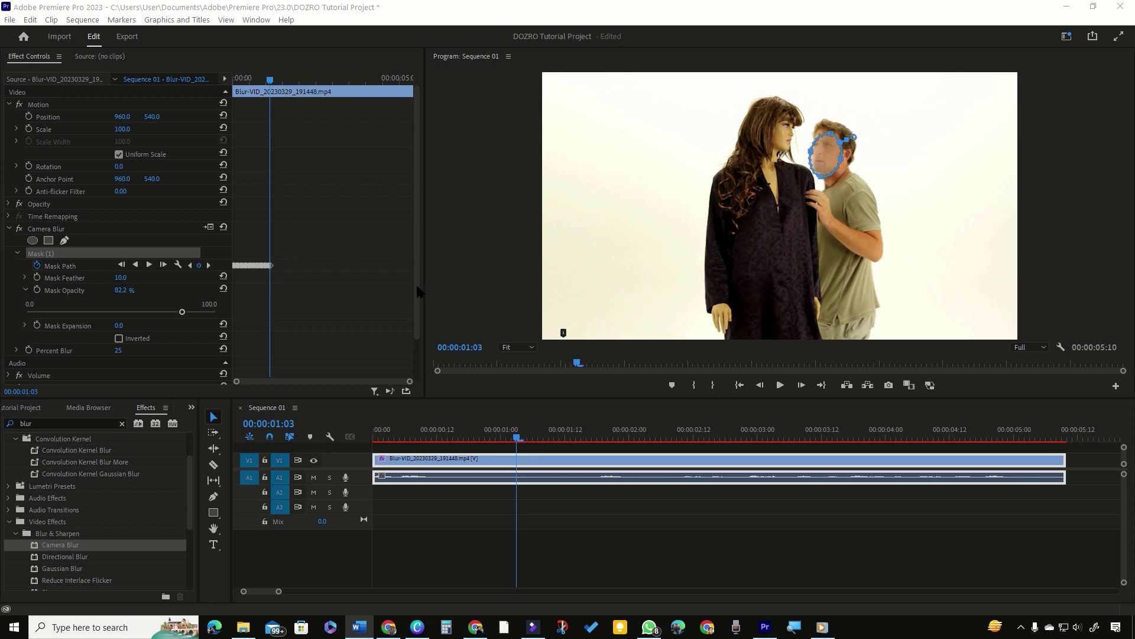
Enlarge the program preview to 150% zoom with both heads in view and save the project
left_click_drag(477, 399, 476, 516)
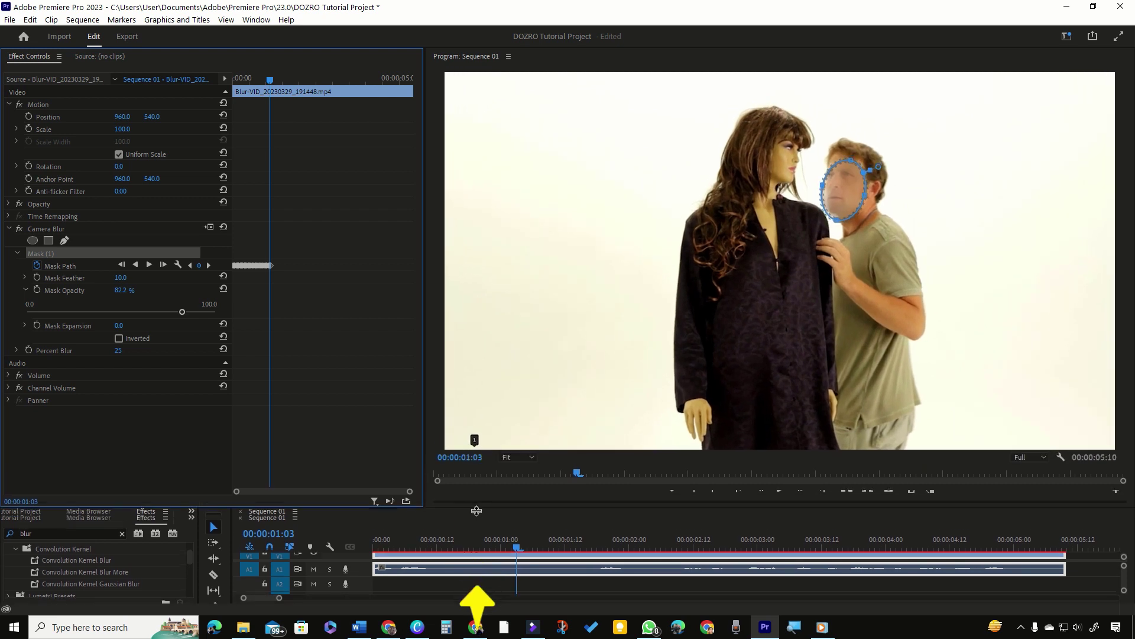
left_click(524, 464)
left_click(519, 551)
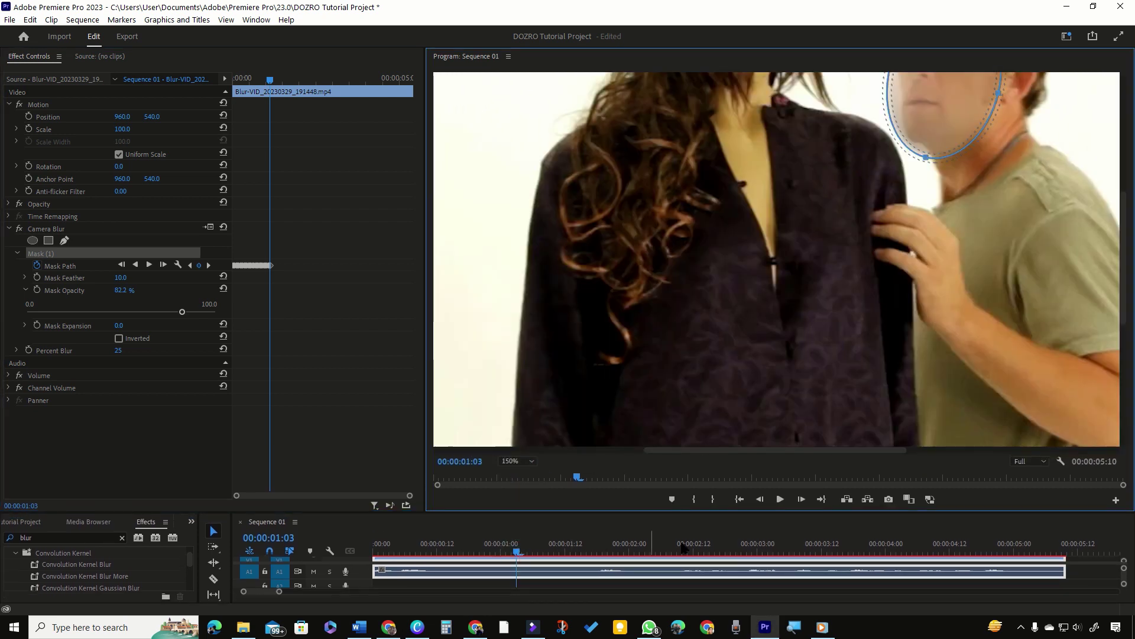
left_click_drag(1126, 252, 1127, 181)
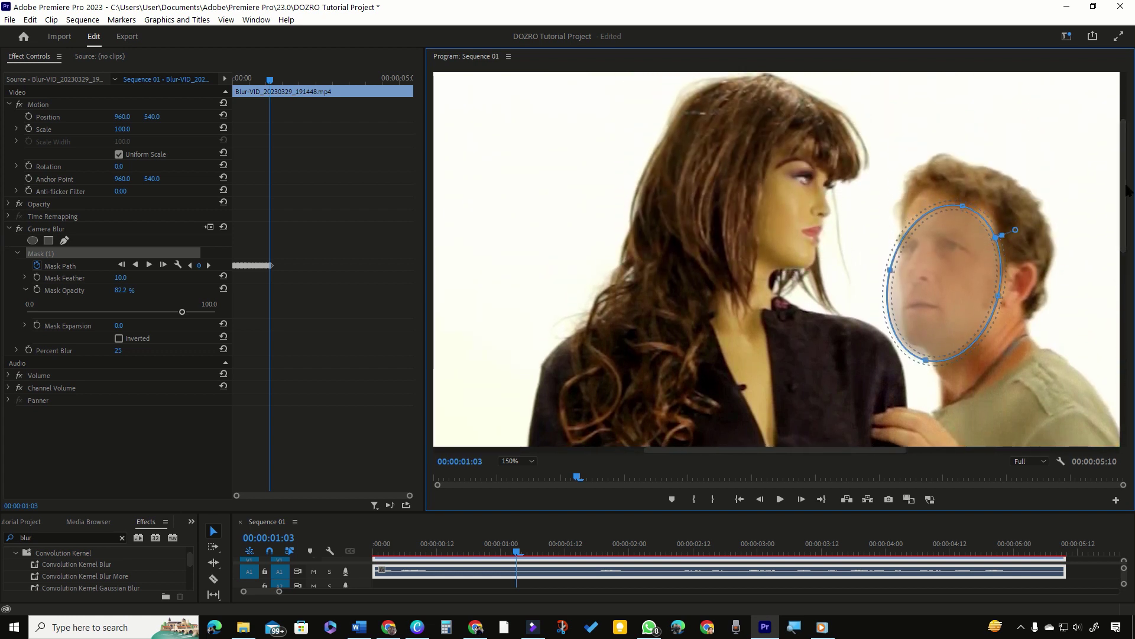
key("ctrl+s")
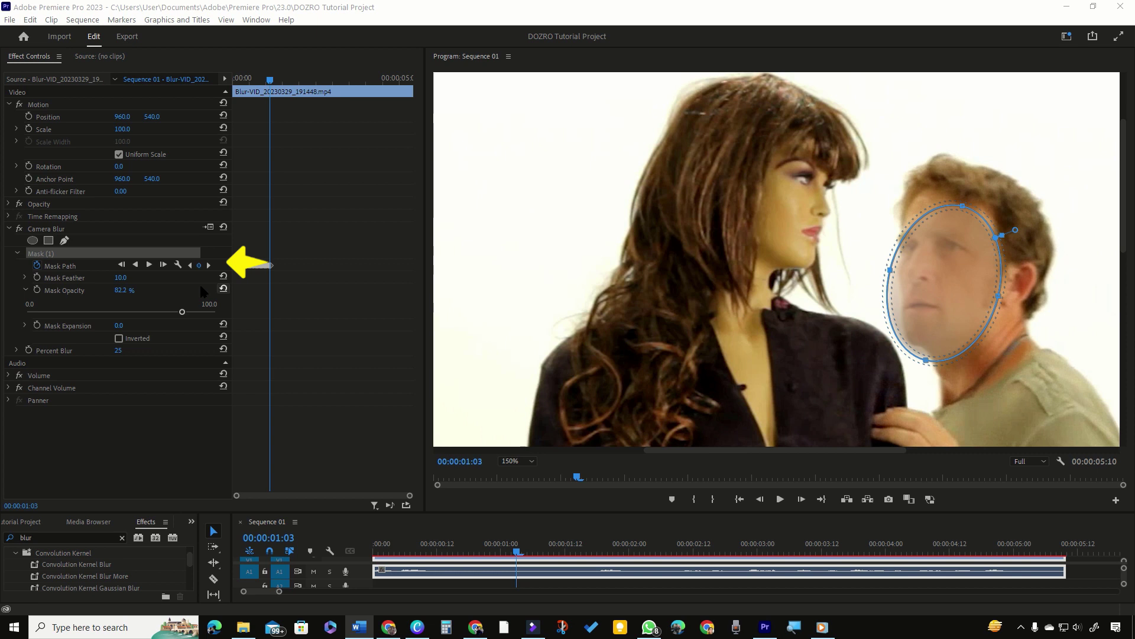
Track the face mask forward one frame at a time to 00:00:01:05
left_click(163, 266)
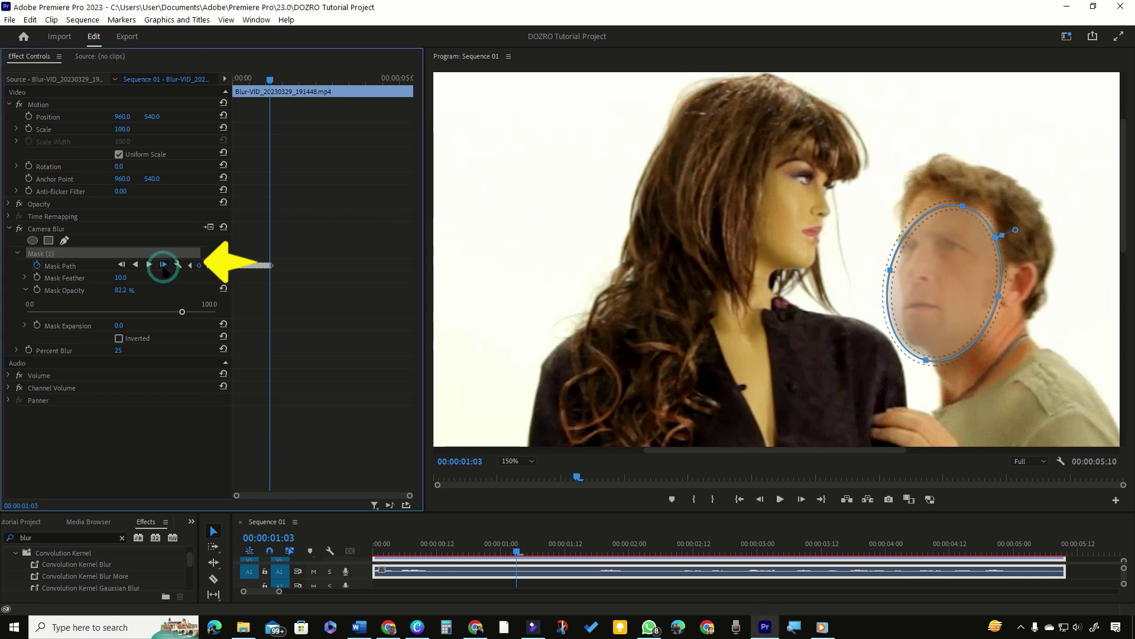
left_click(164, 266)
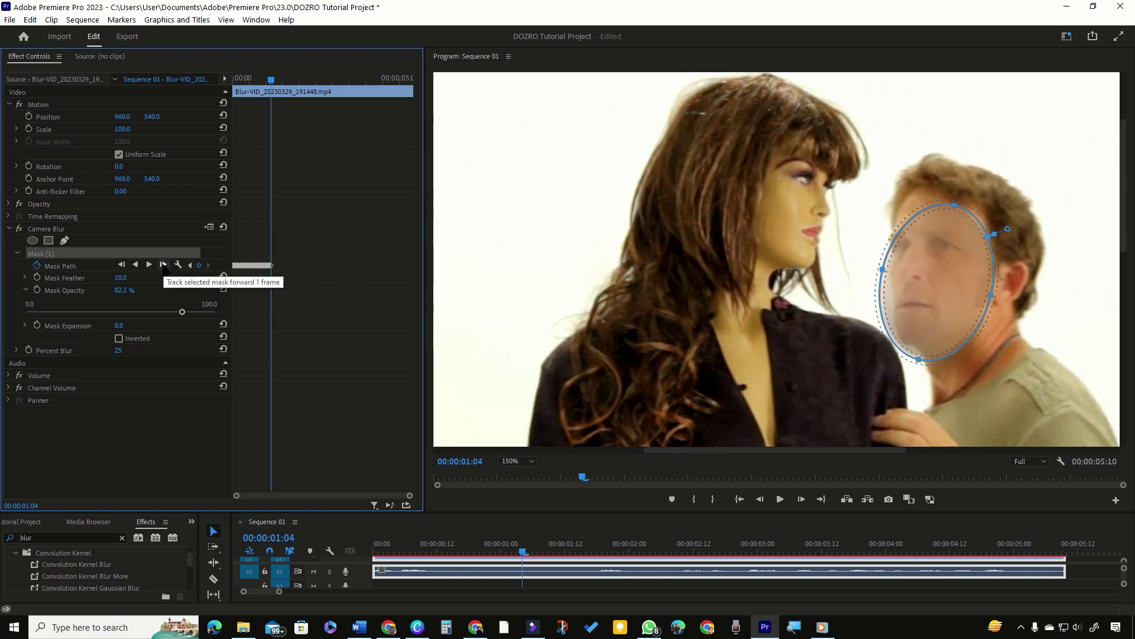
left_click(164, 266)
left_click(164, 266)
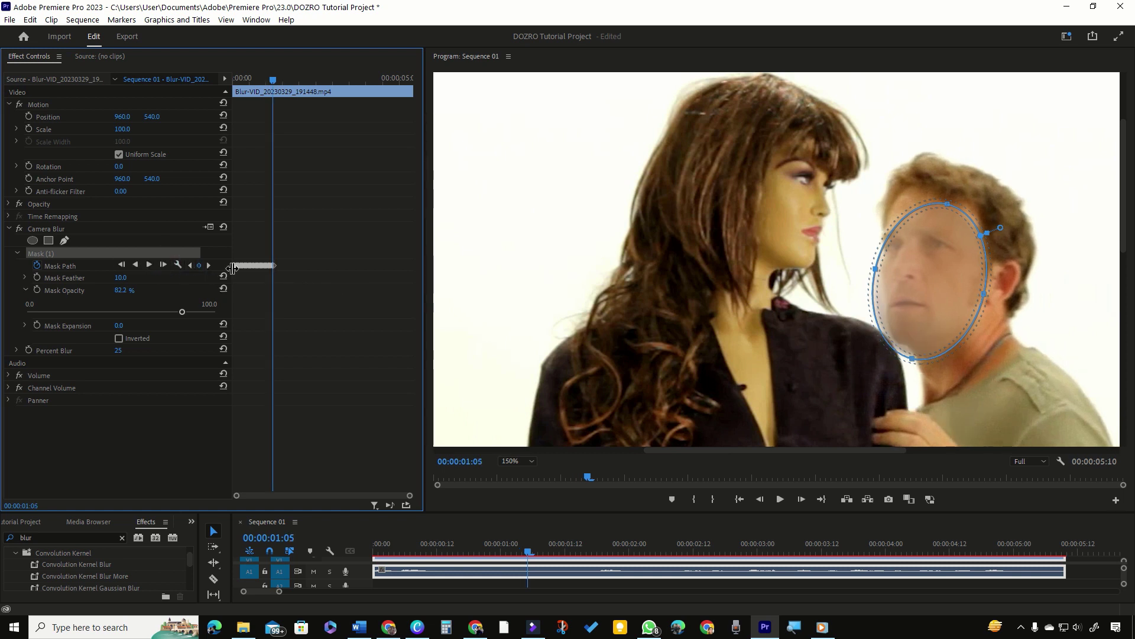
Reshape the mask at 00:00:01:05 by adding a point near the woman's shoulder and adjusting its outline around the man's face
key("alt+Tab")
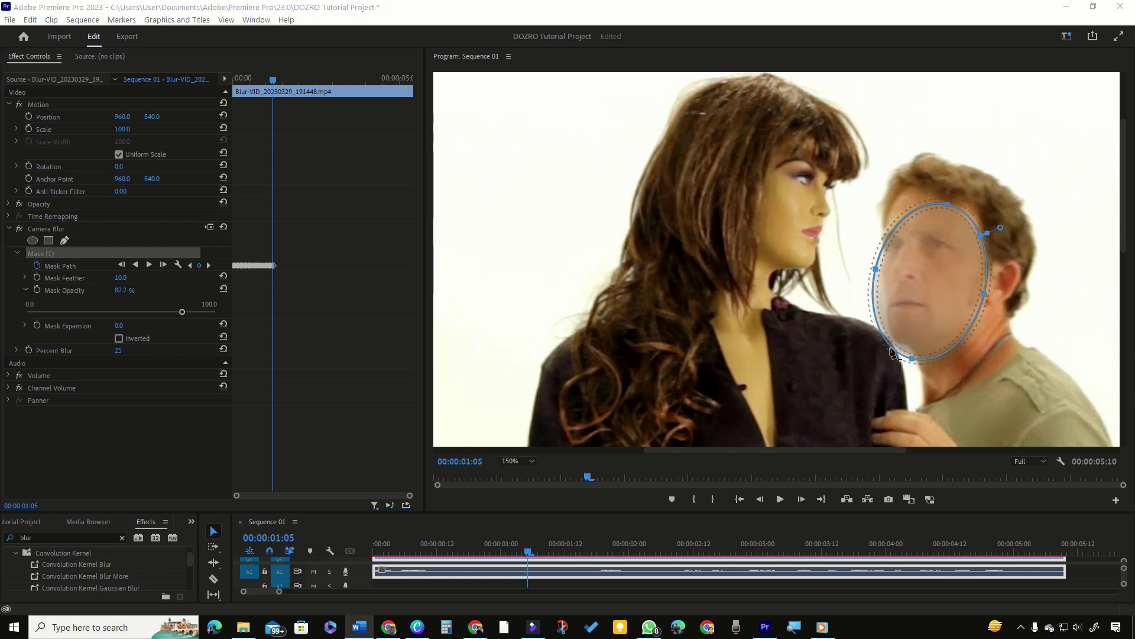
left_click(887, 342)
left_click(888, 341)
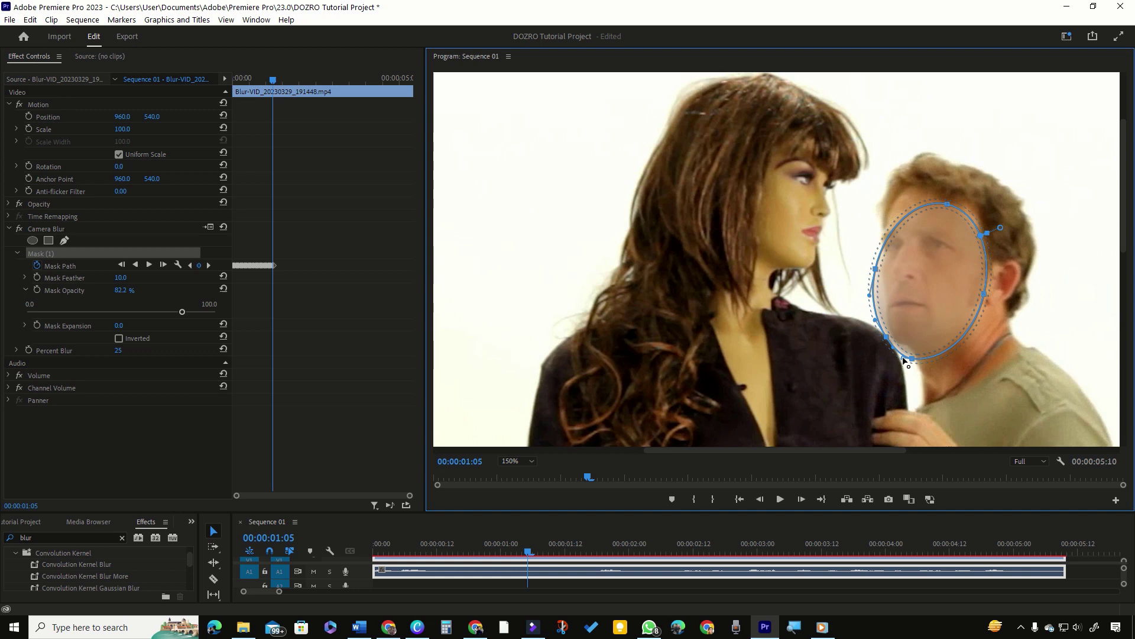
left_click_drag(912, 360, 914, 350)
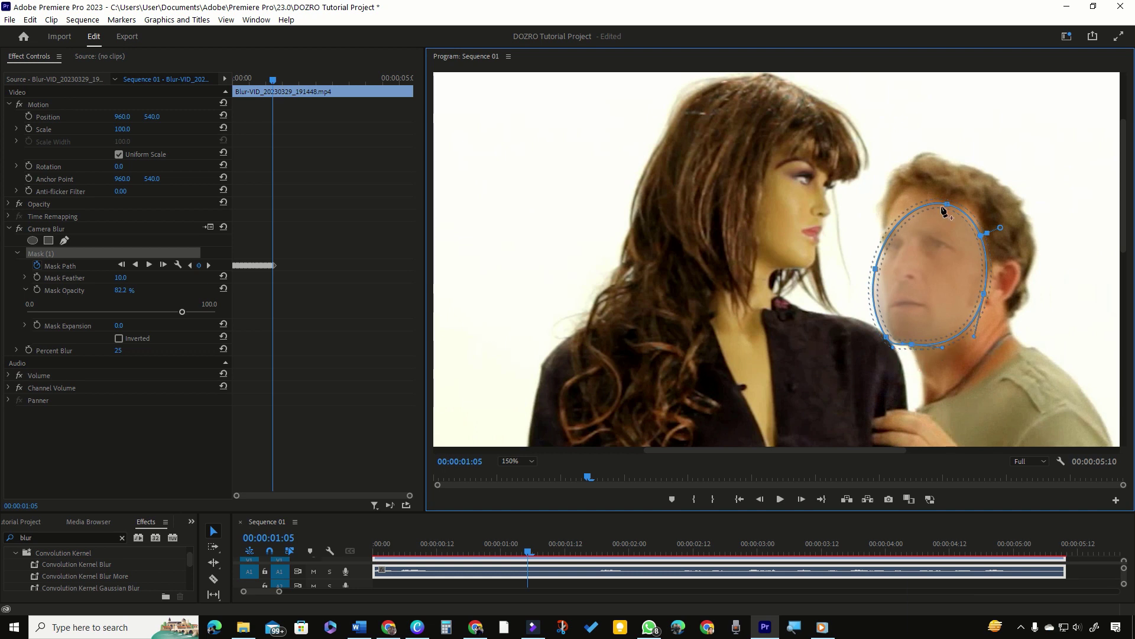
left_click_drag(949, 206, 881, 225)
key("alt+Tab")
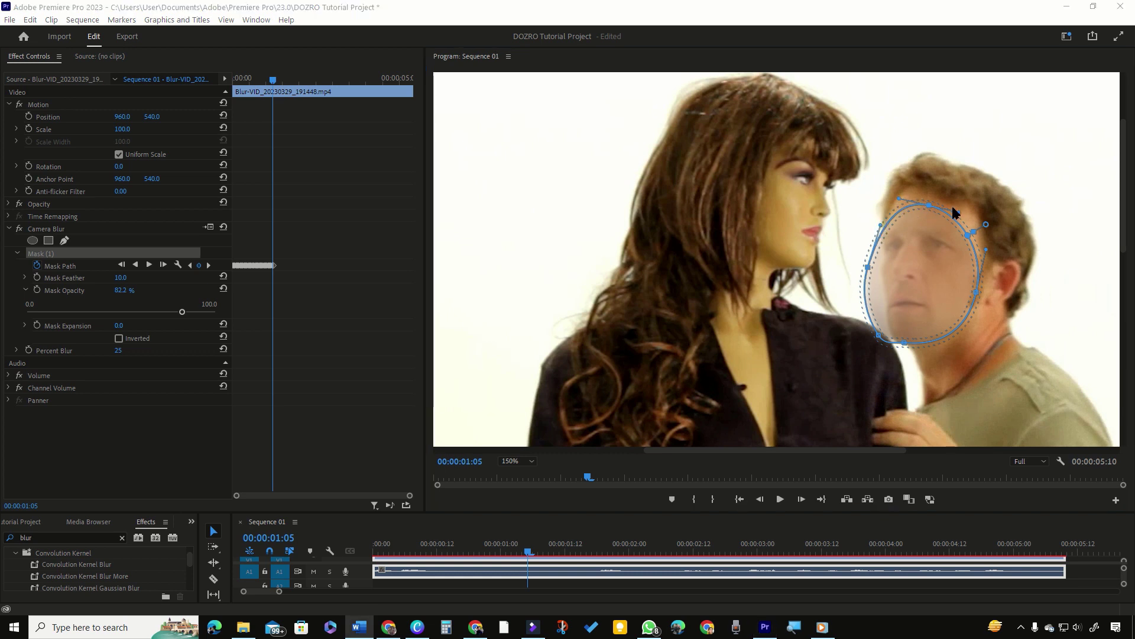
mouse_move(900, 201)
left_mouse_down()
mouse_move(876, 197)
mouse_move(887, 201)
left_mouse_up()
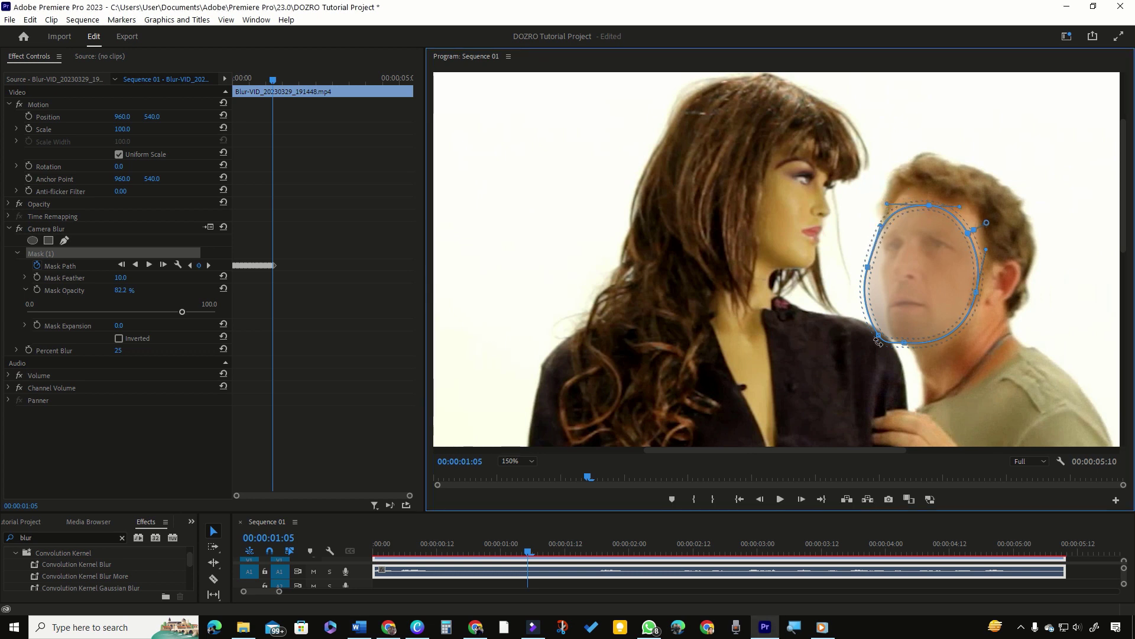
left_click_drag(880, 339, 884, 337)
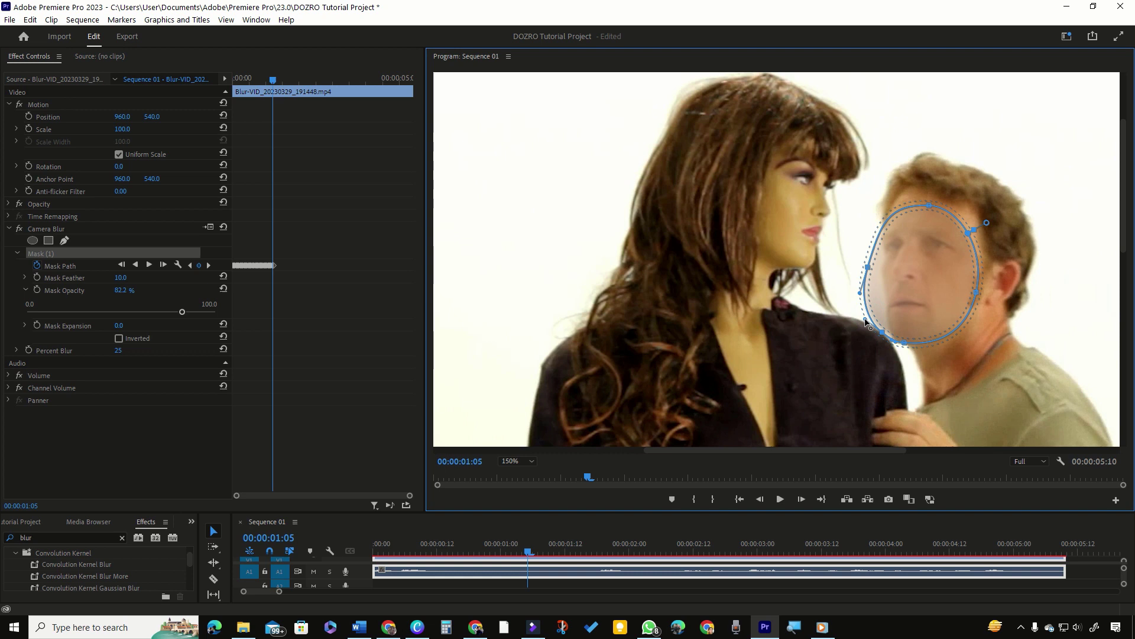
Track the mask forward to 00:00:01:07 and adjust its points to cover the man's forehead, cheek and chin
left_click(163, 265)
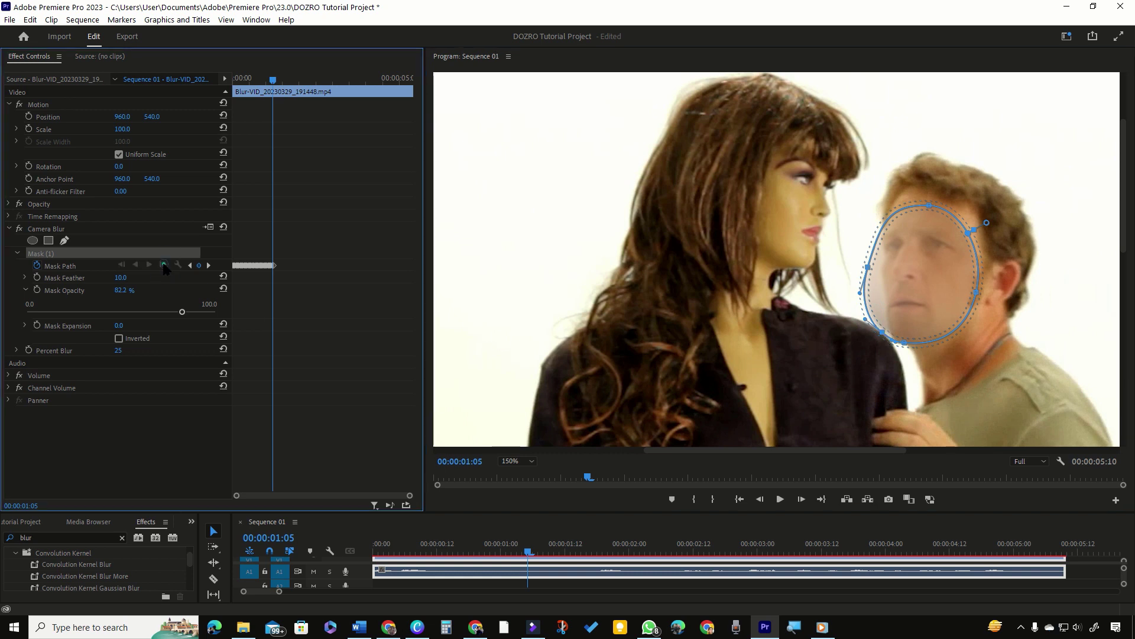
left_click_drag(873, 339, 857, 317)
left_click_drag(889, 354, 905, 342)
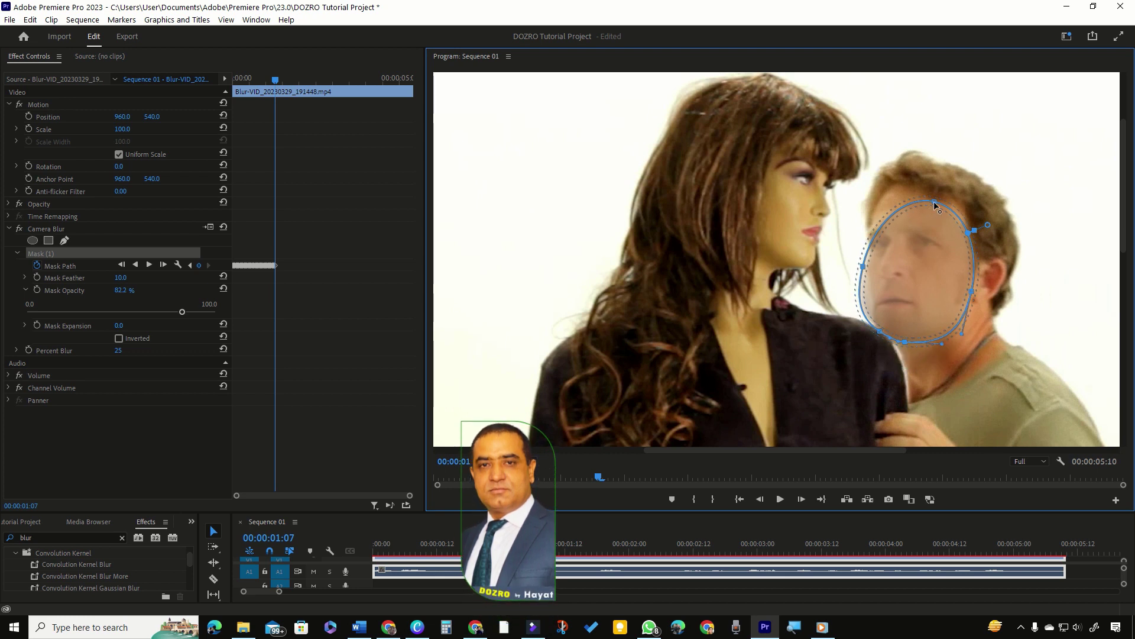
left_click_drag(934, 204, 920, 204)
left_click_drag(864, 268, 849, 261)
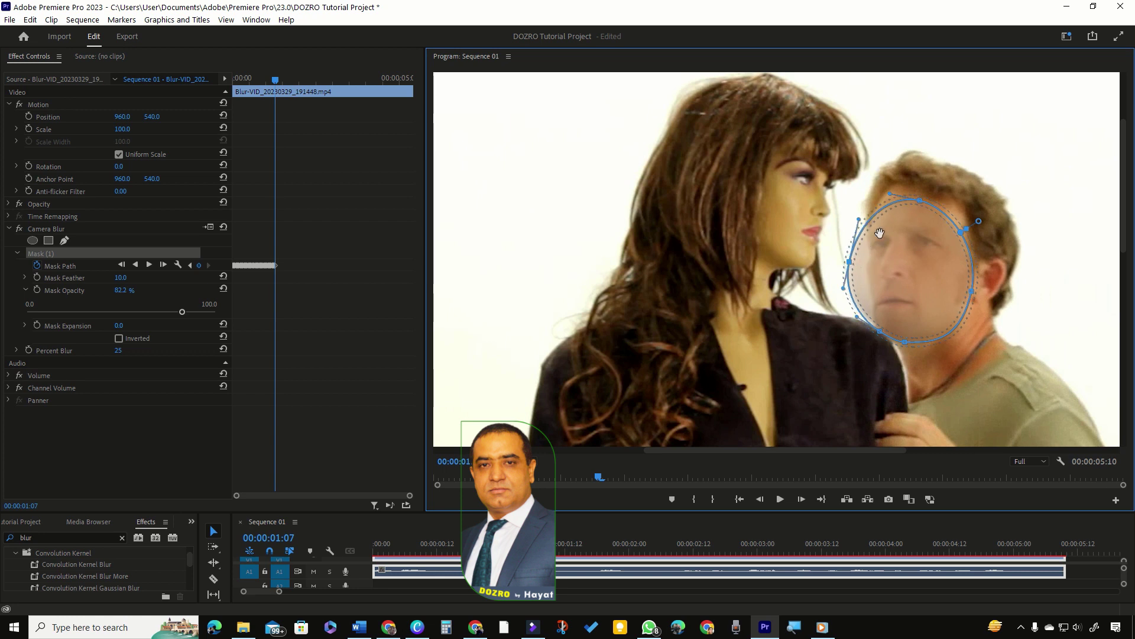
Track the mask frame by frame to 00:00:01:10, adjusting its lower edge around the man's chin
left_click(163, 264)
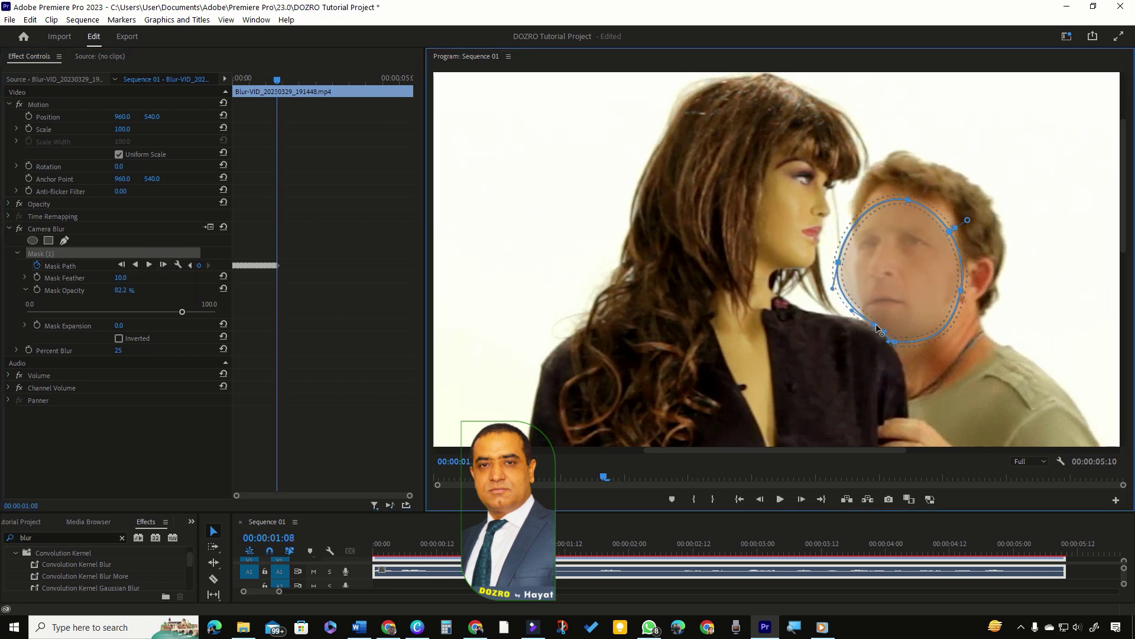
left_click_drag(896, 343, 959, 312)
left_click(163, 265)
left_click(163, 264)
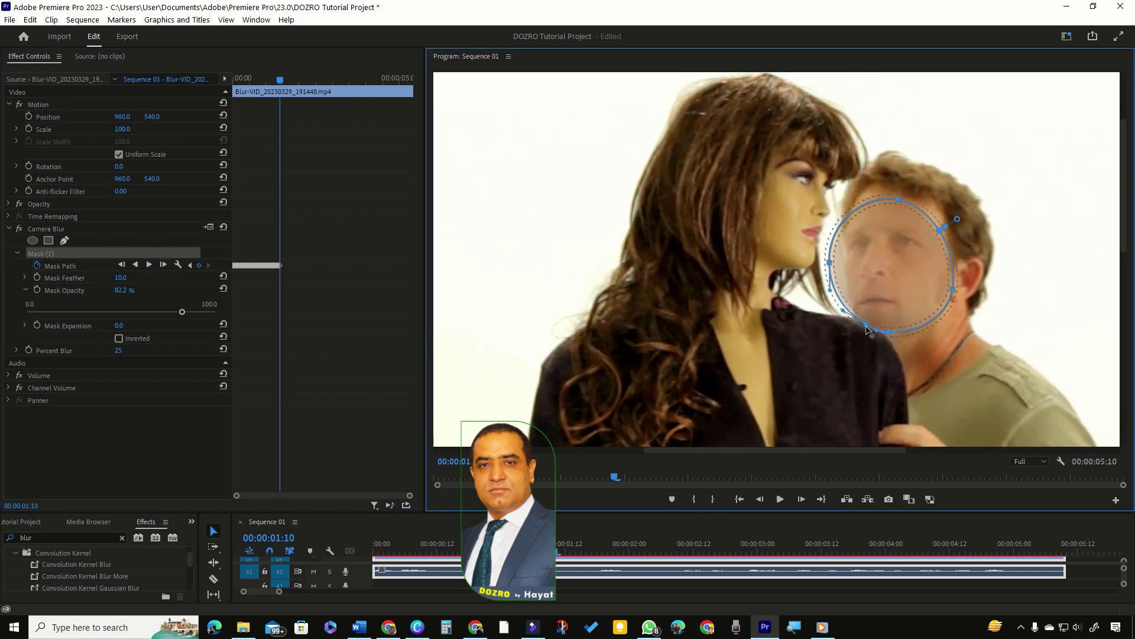
Track the mask forward to 00:00:01:12 and adjust its curve beside the woman's neck
left_click(163, 264)
left_click(163, 264)
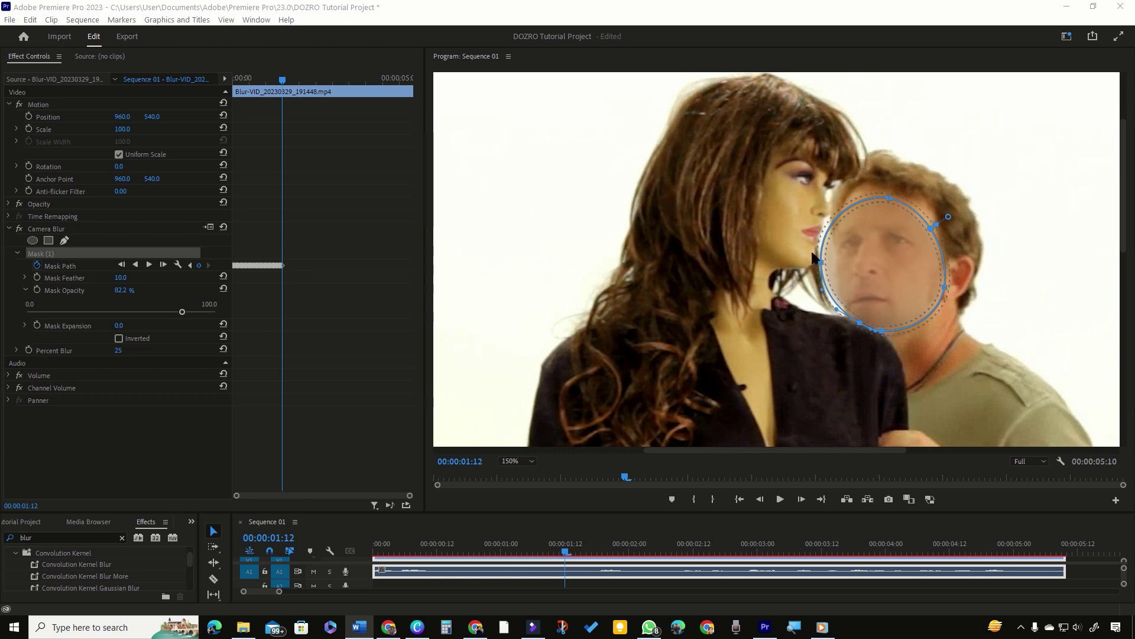
left_click_drag(837, 310, 821, 300)
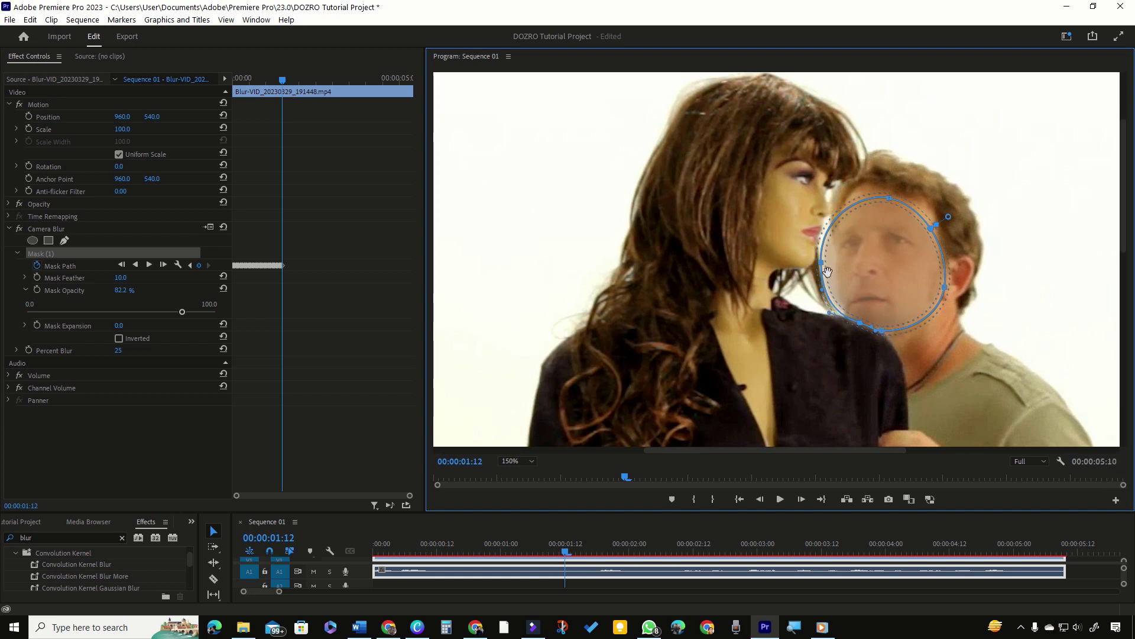
Refine the mask's curves above the man's forehead and beside his ear at 00:00:01:12
left_click_drag(890, 203, 841, 193)
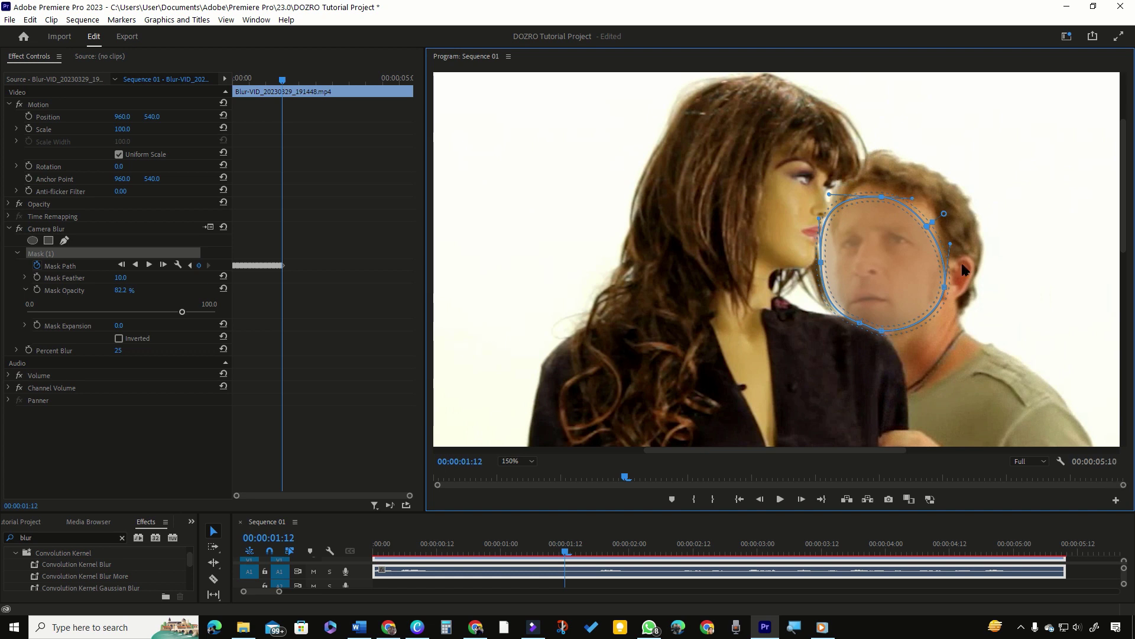
left_click_drag(945, 289, 944, 215)
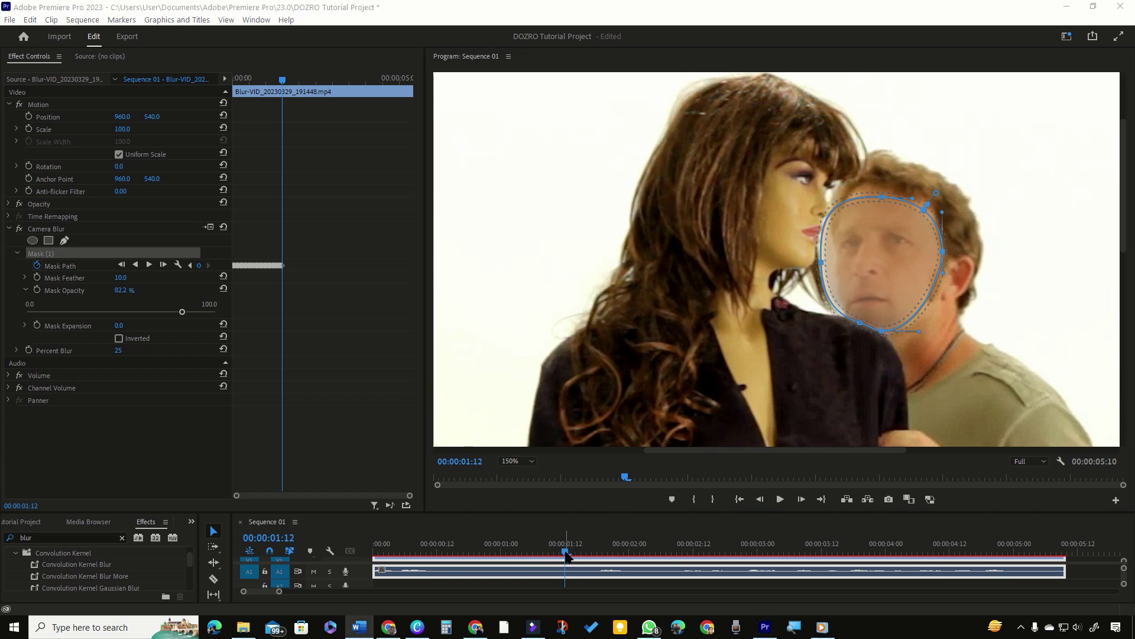
Reshape the mask at 00:00:01:19 by narrowing its ear side and adjusting its chin and forehead curves around the man's face
left_click_drag(566, 554, 569, 556)
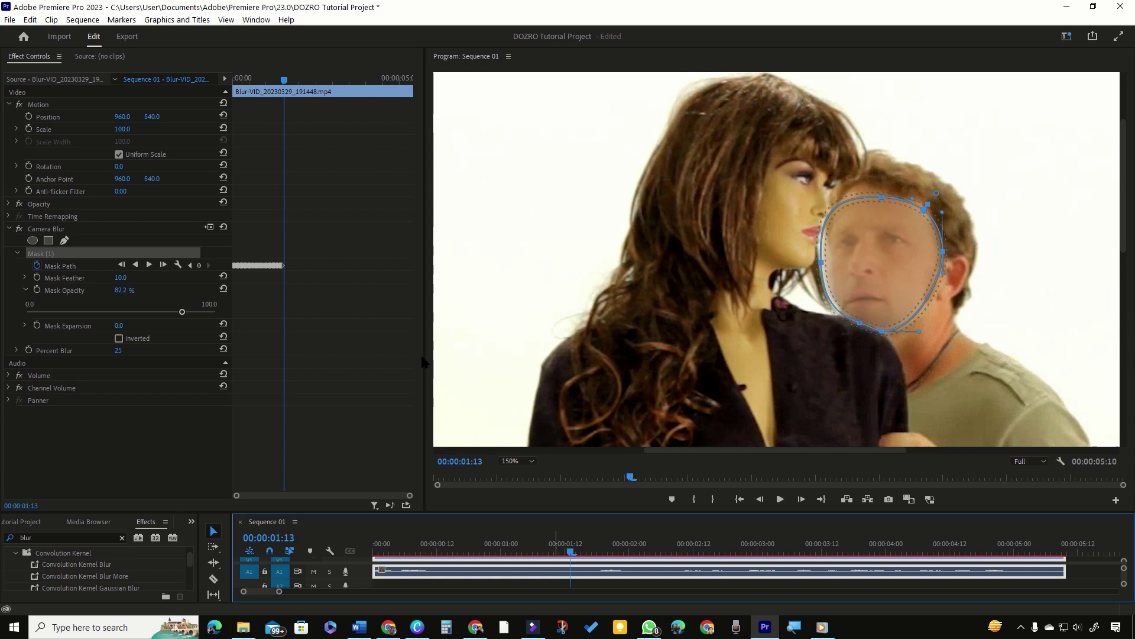
left_click(285, 88)
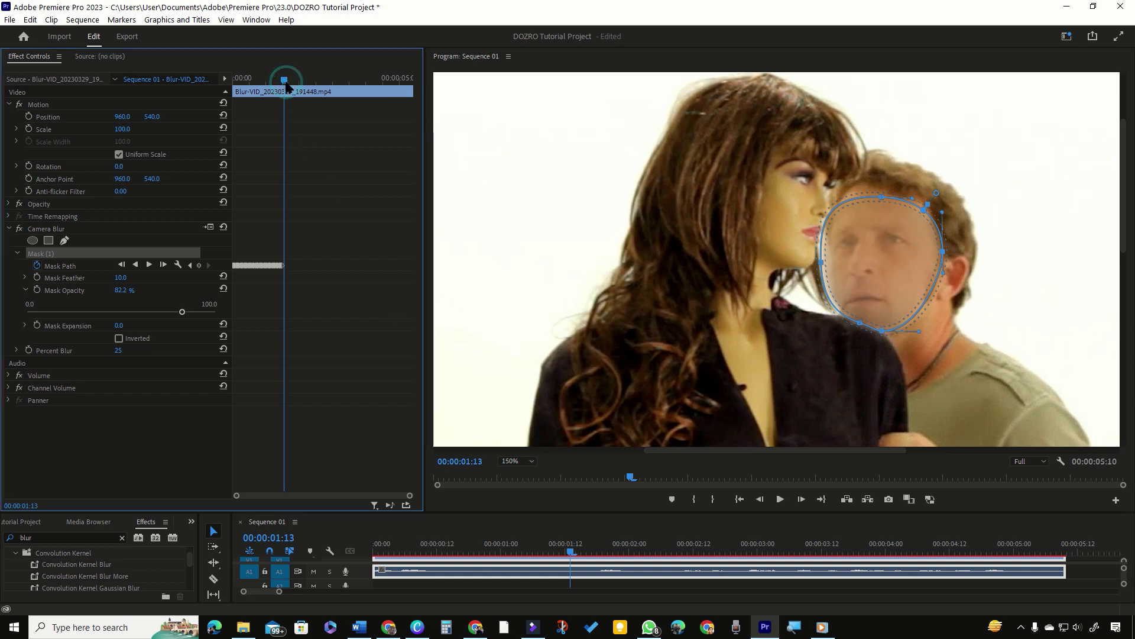
left_click_drag(286, 86, 296, 87)
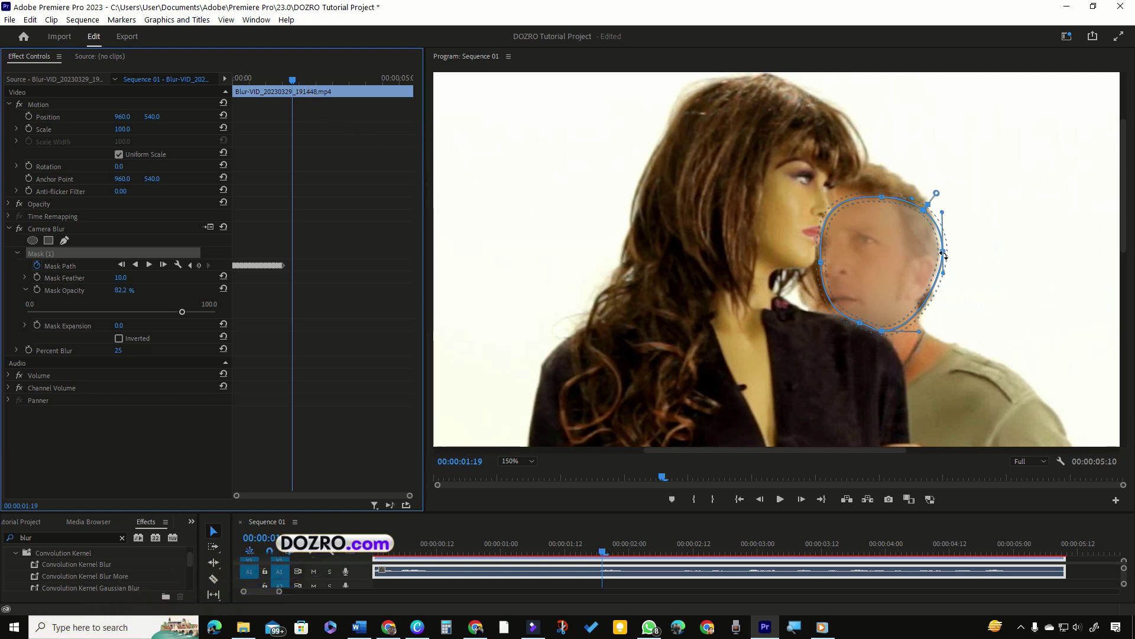
left_click_drag(943, 254, 901, 257)
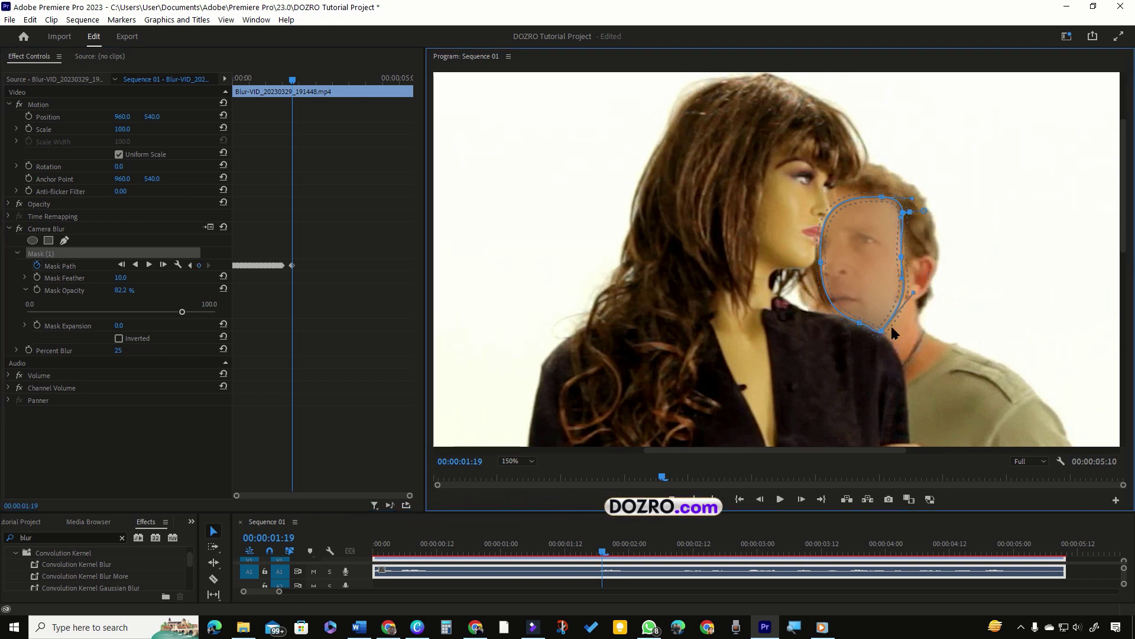
left_click_drag(891, 328, 881, 321)
left_click_drag(912, 284, 883, 318)
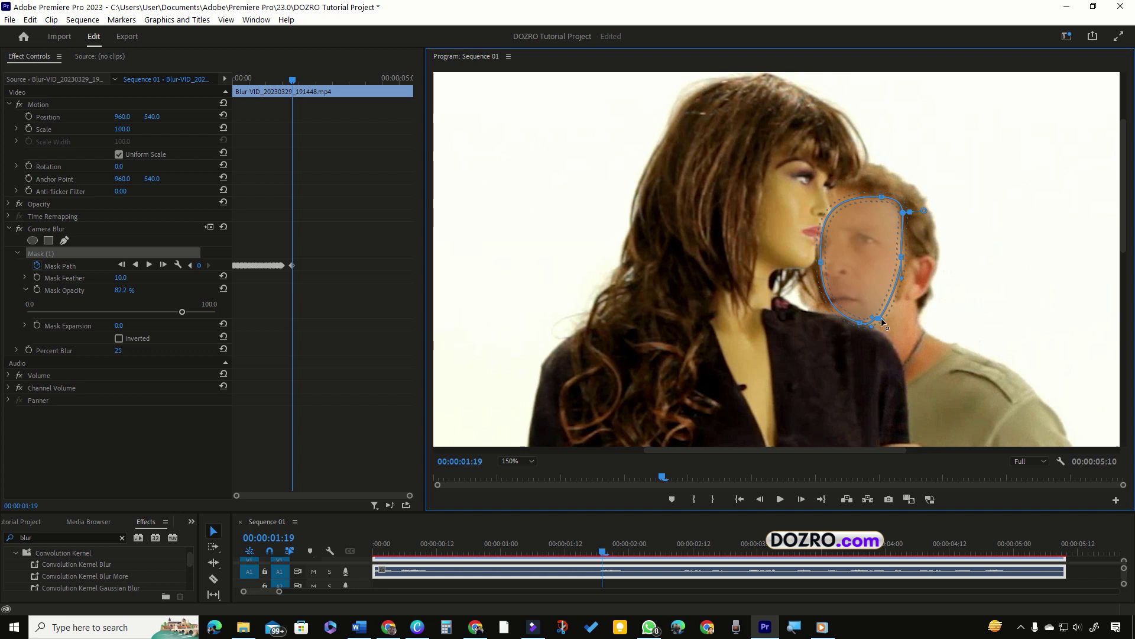
left_click(881, 199)
left_click_drag(913, 198, 912, 212)
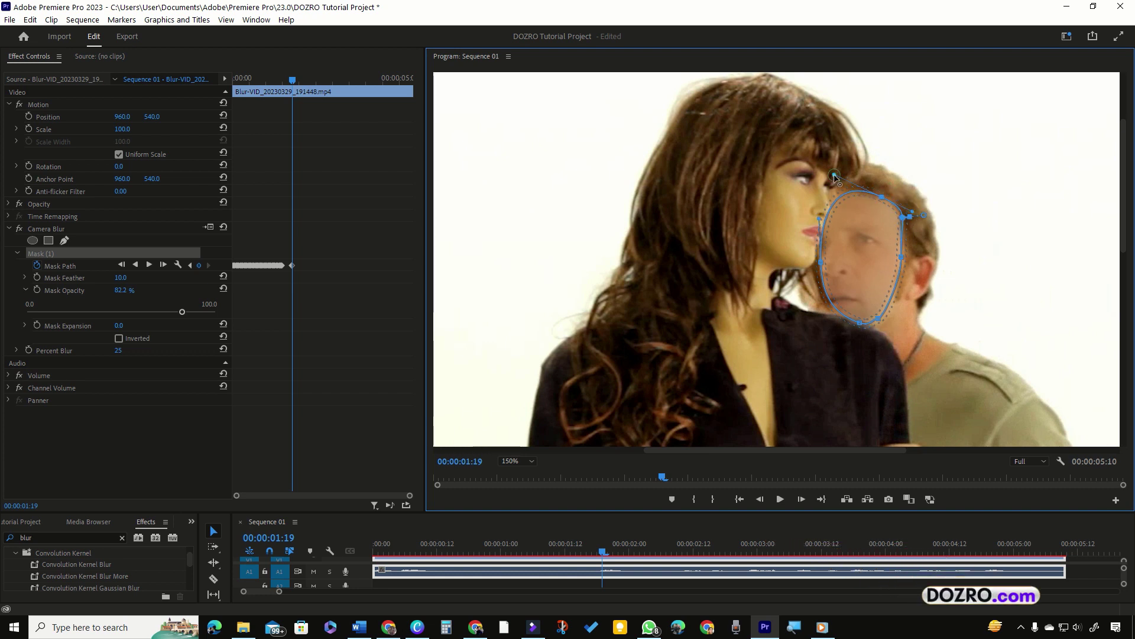
left_click_drag(831, 175, 844, 179)
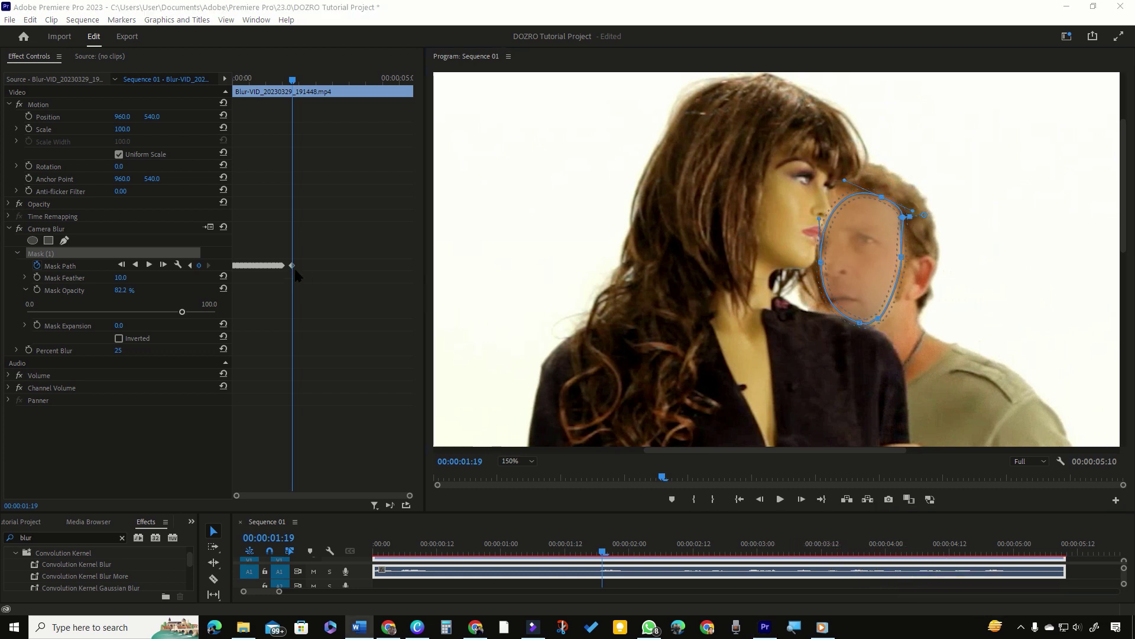
Add points to the mask's lower edge at 00:00:02:00 and extend the outline over the exposed skin beside the woman's collar
left_click_drag(293, 86, 293, 86)
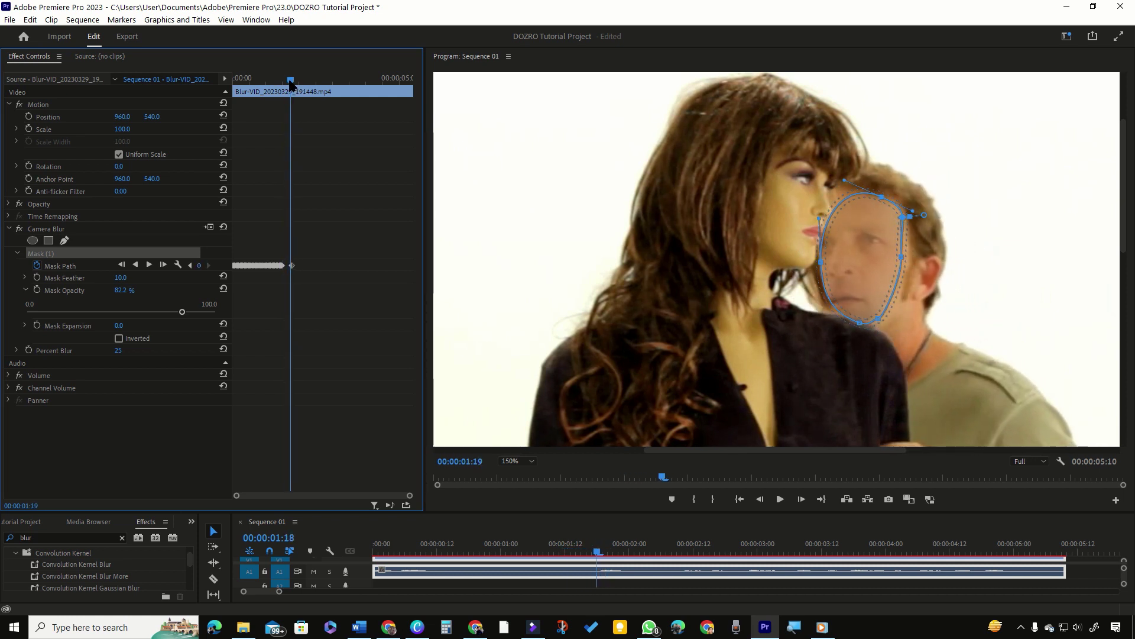
left_click_drag(291, 84, 300, 84)
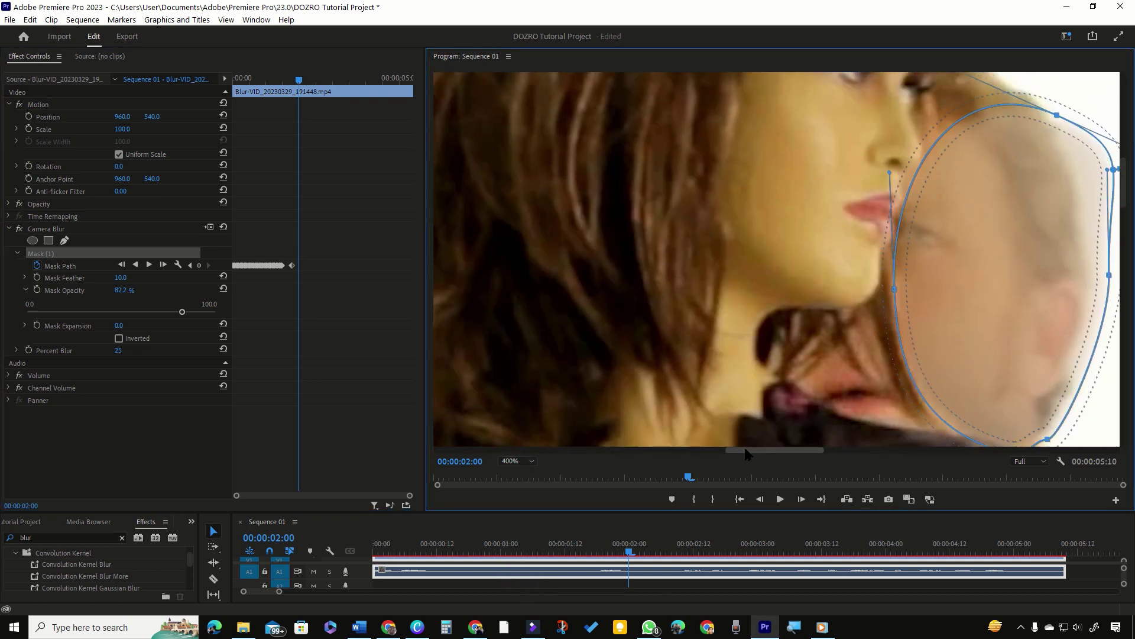
left_click_drag(748, 450, 758, 454)
left_click_drag(1124, 200, 1124, 207)
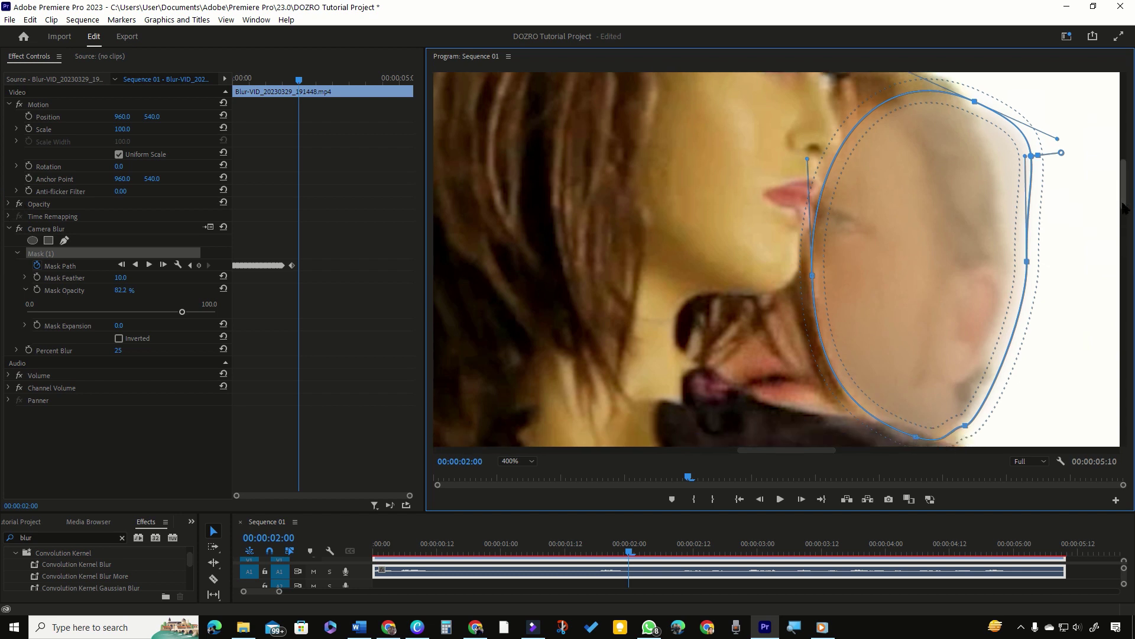
left_click(855, 402)
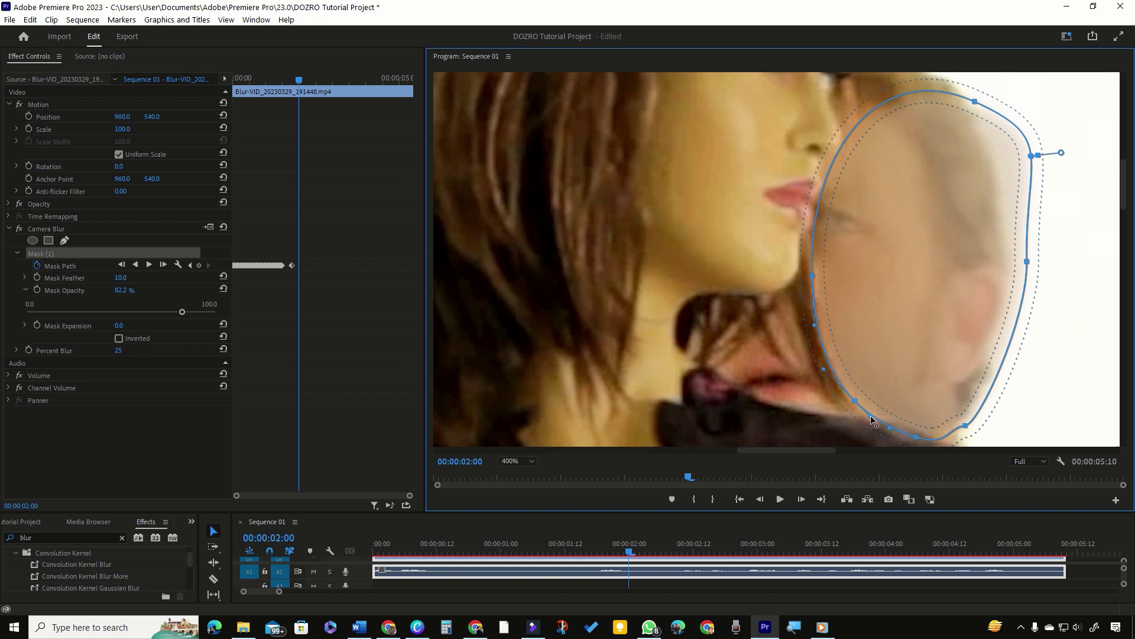
left_click_drag(876, 419, 745, 349)
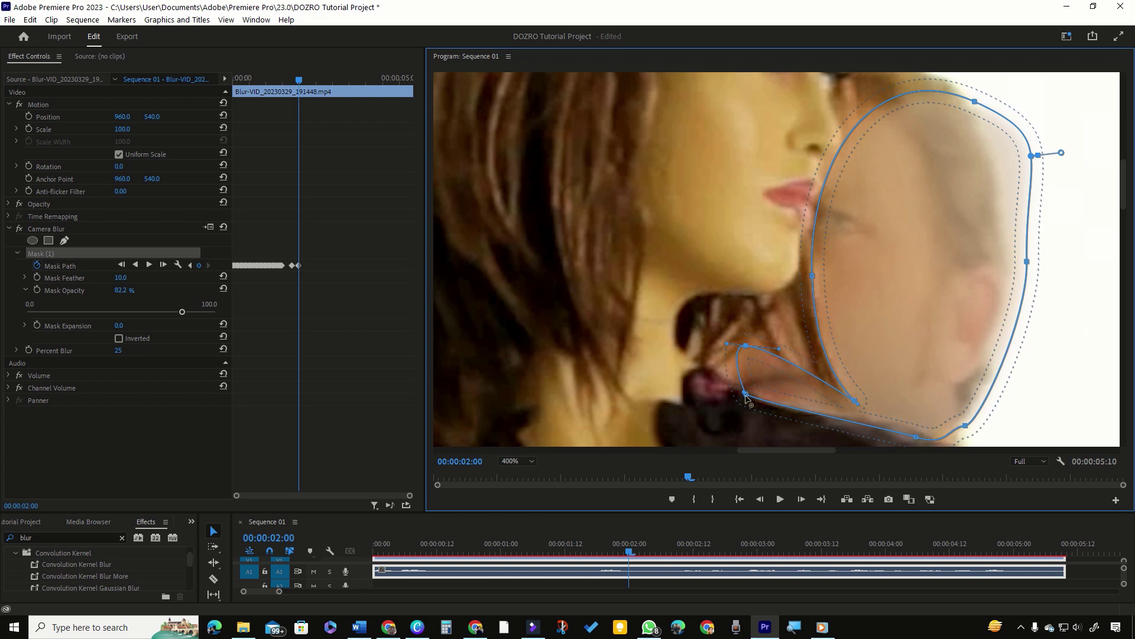
left_click_drag(741, 382, 715, 373)
left_click(793, 373)
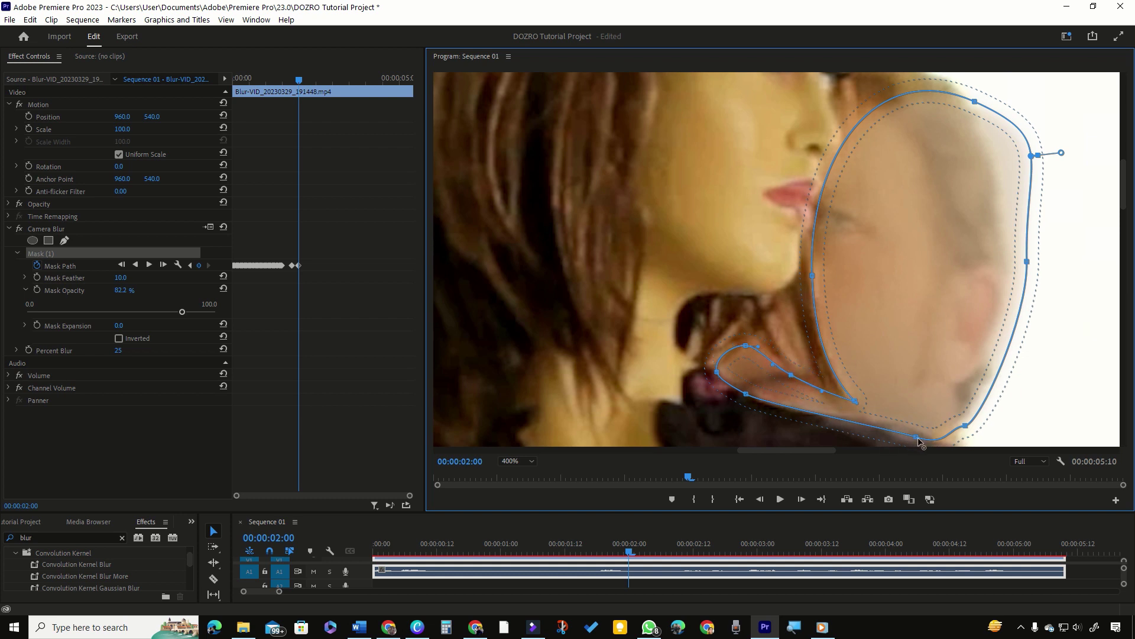
Refine the mask outline along the woman's shoulder and hair at 00:00:02:00, and set Mask Feather to 3.0
left_click_drag(917, 438, 918, 431)
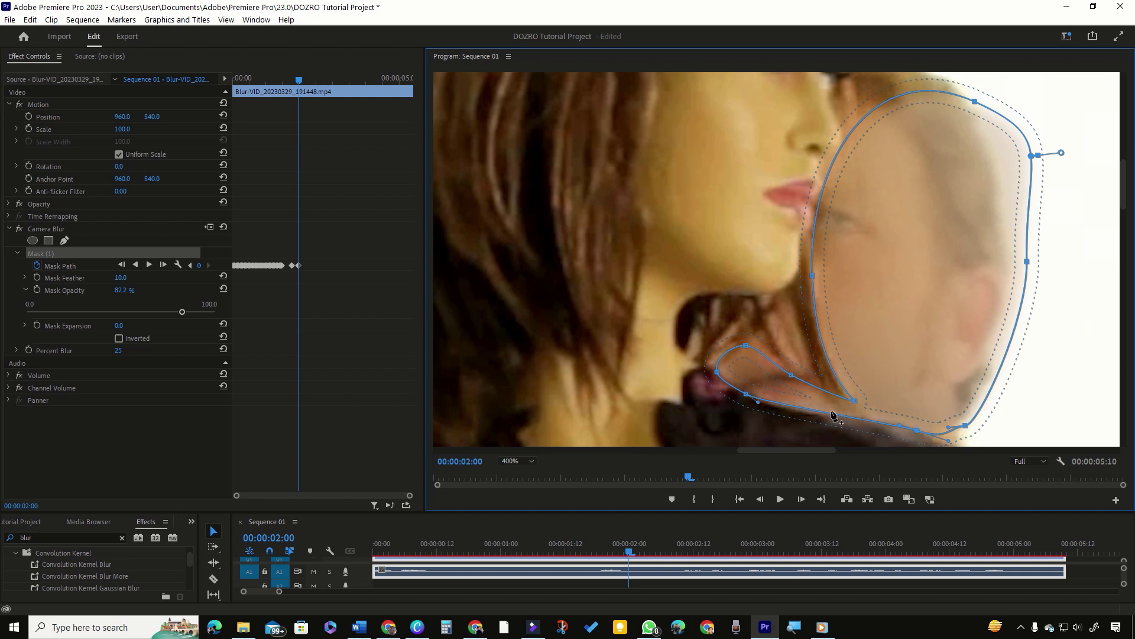
left_click(901, 426)
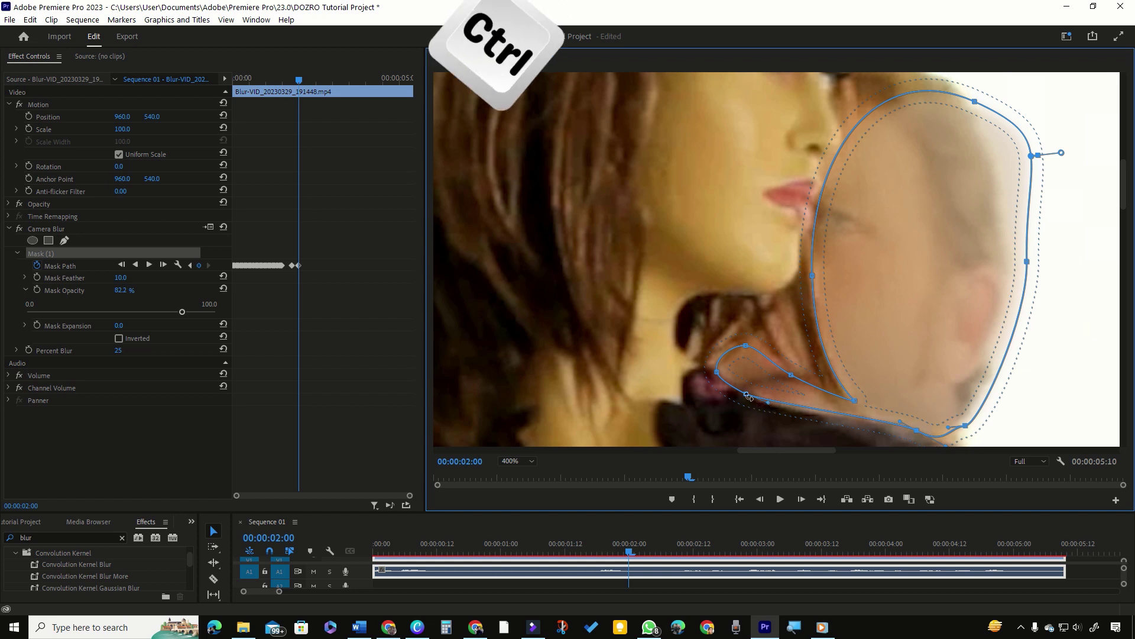
left_click_drag(746, 393, 749, 397)
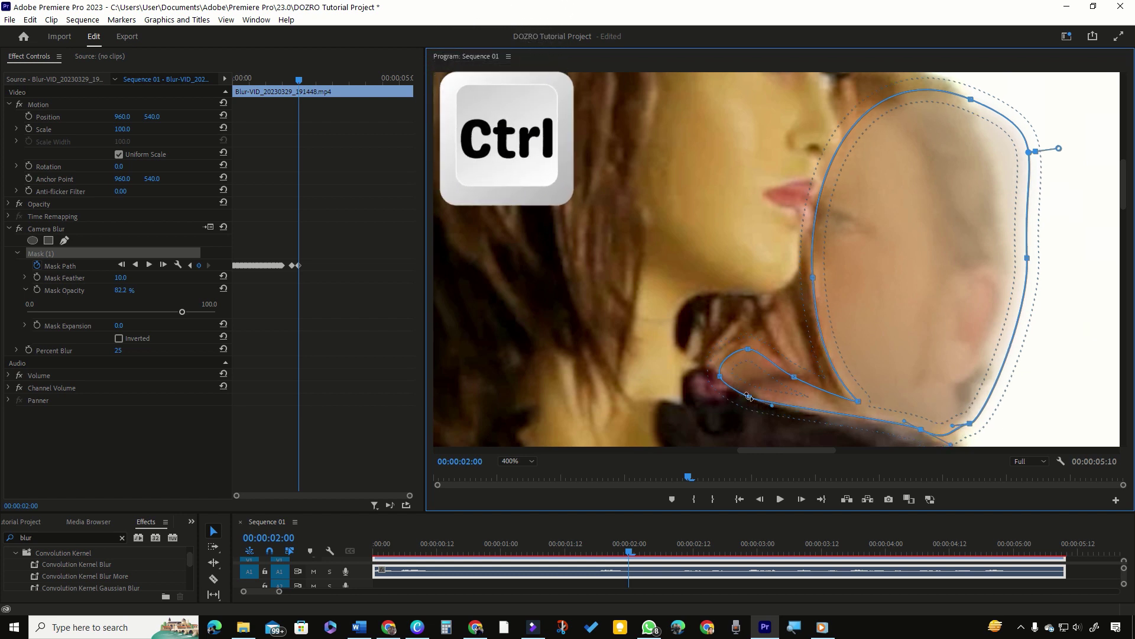
key("ctrl+z")
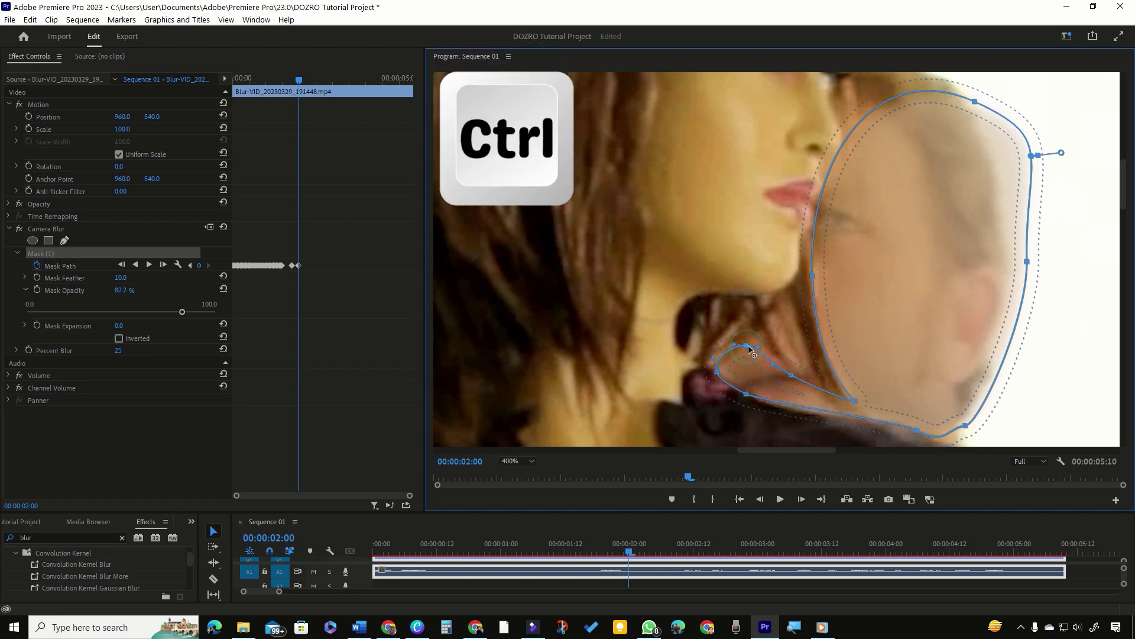
left_click_drag(748, 346, 753, 340)
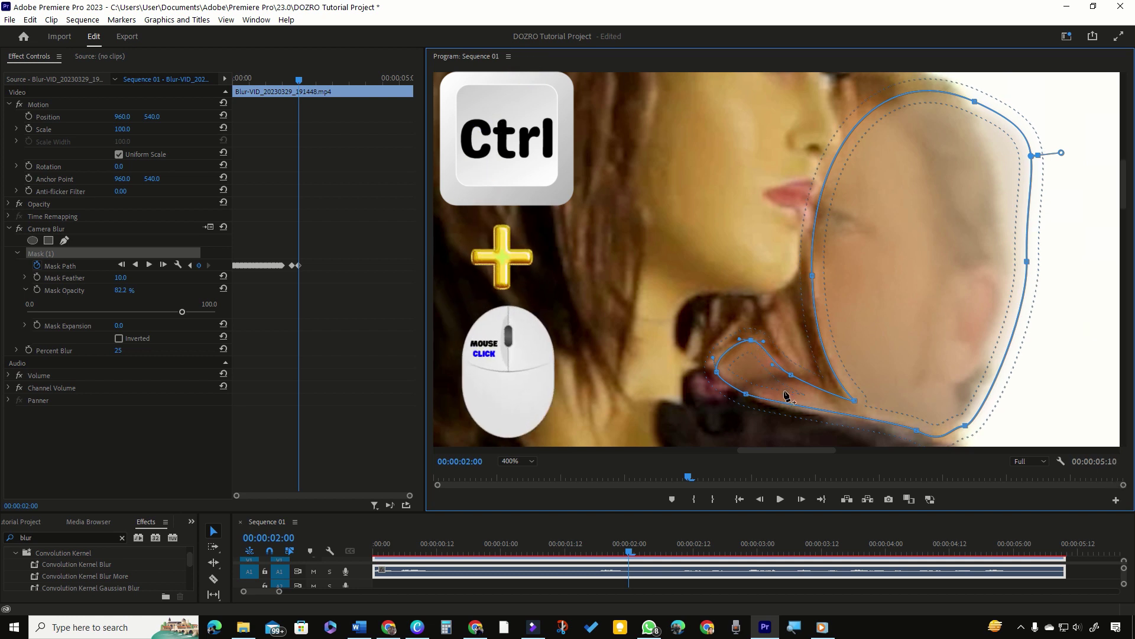
left_click(123, 278)
left_click_drag(123, 278, 109, 278)
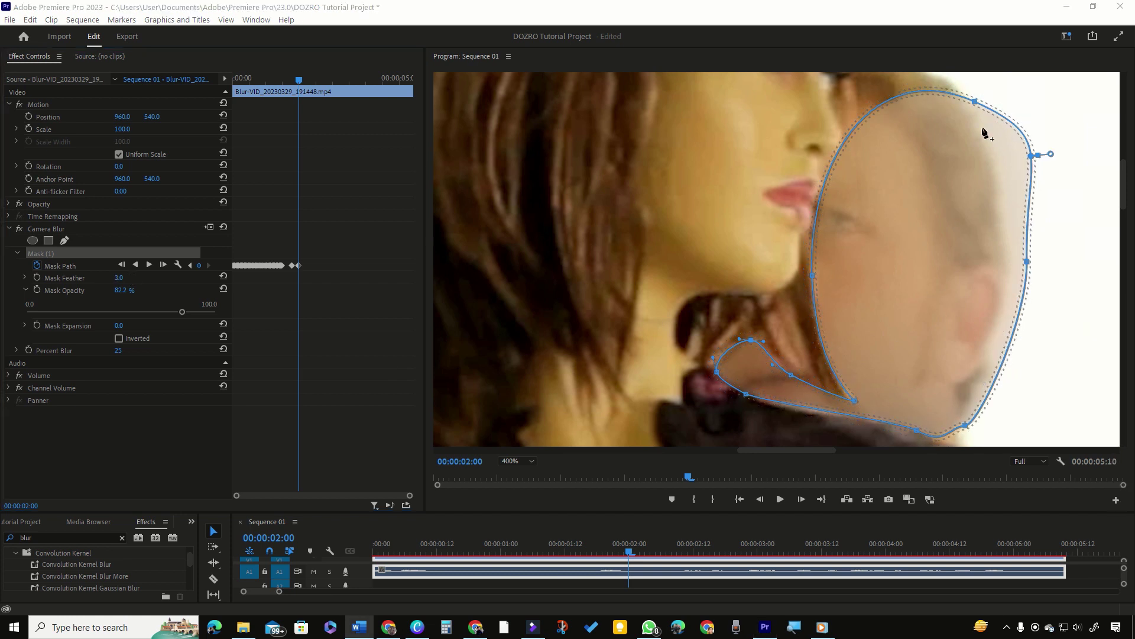
Try deleting mask points around the man's forehead and ear, and undo the deletions
left_click(975, 102, "ctrl")
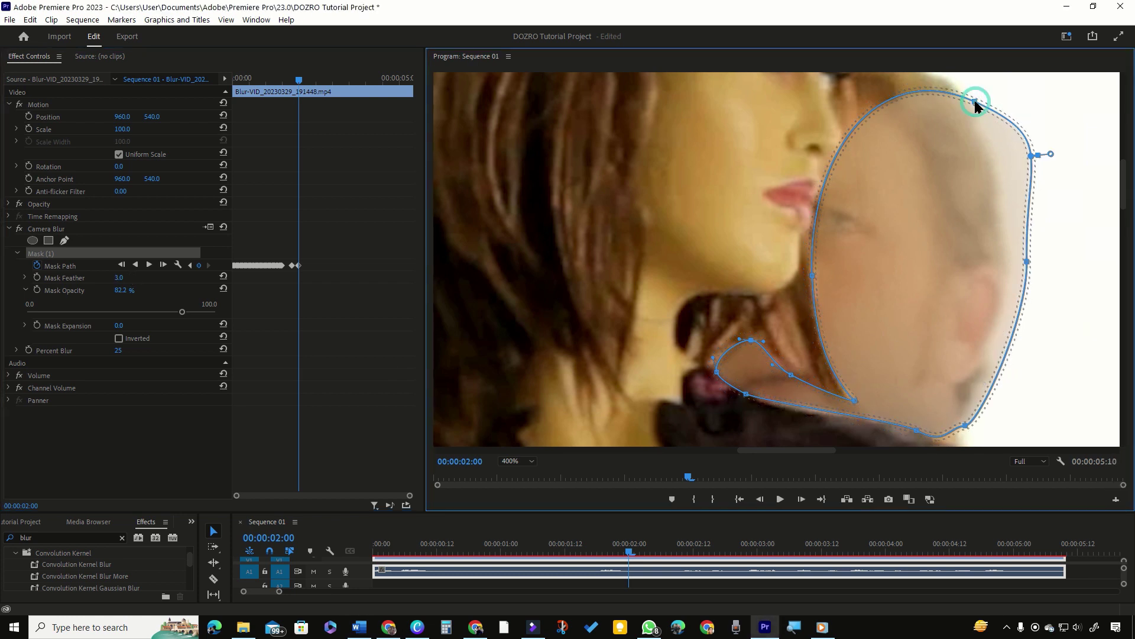
left_click(1027, 265)
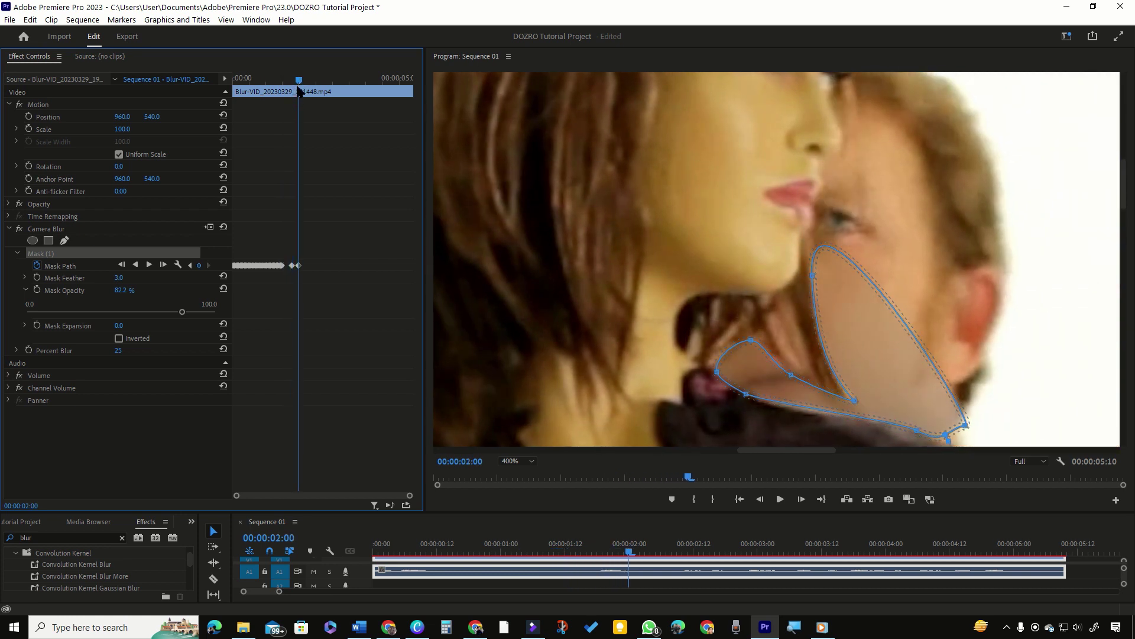
key("ctrl+z")
key("ctrl+z")
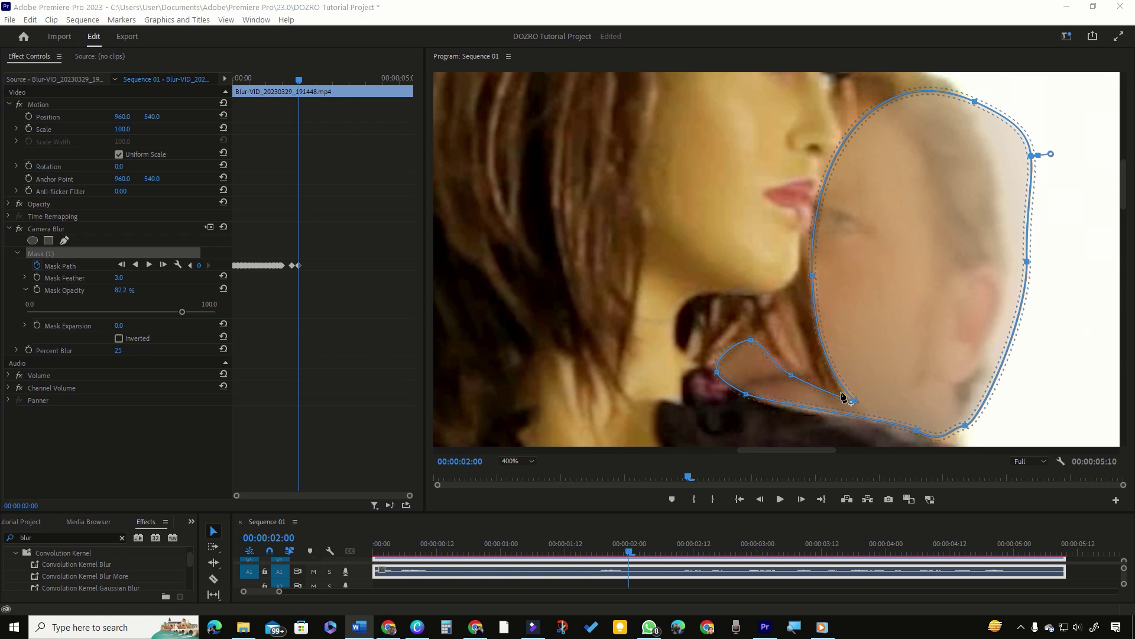
Narrow the mask at 00:00:02:00 by moving its forehead, ear-side and jaw points inward over the visible part of the man's face
left_click(519, 461)
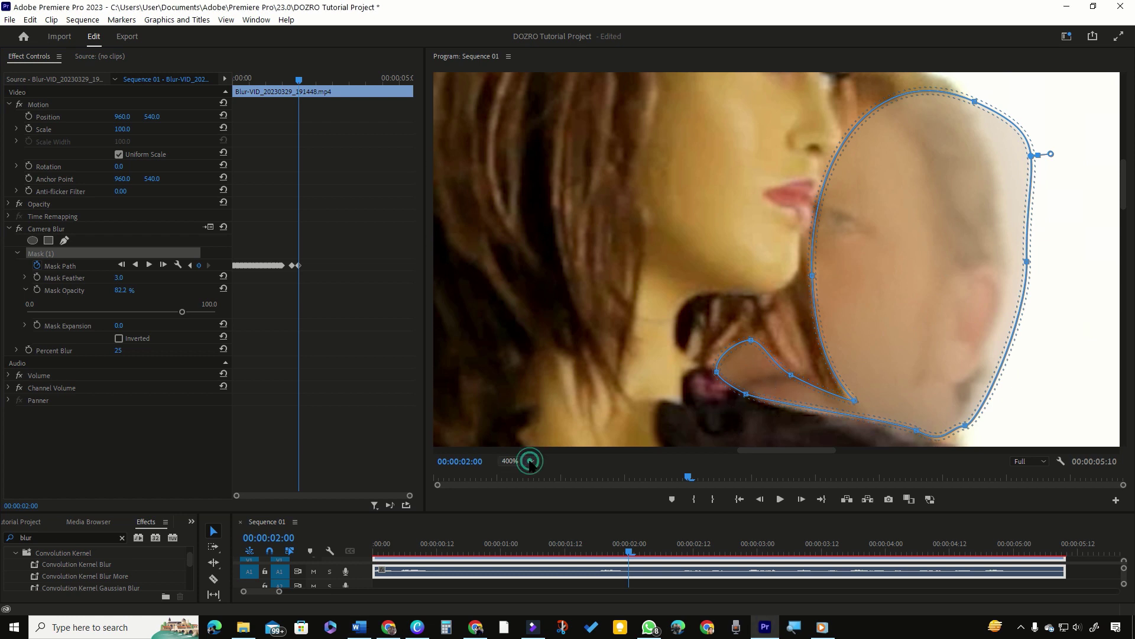
left_click(520, 551)
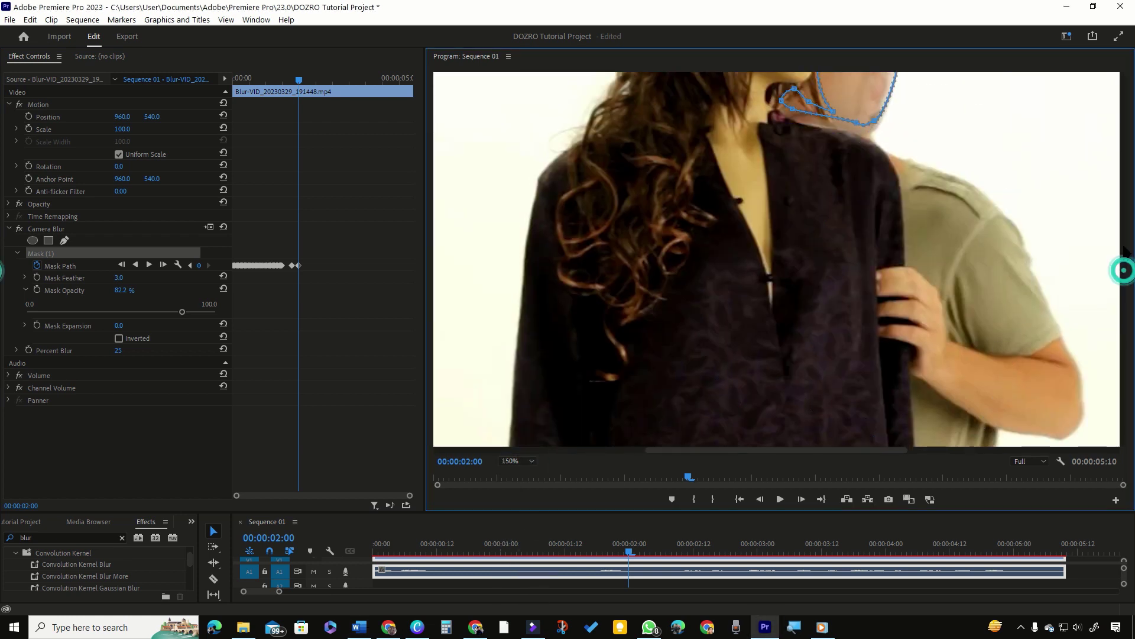
left_click_drag(1128, 271, 1124, 198)
left_click_drag(897, 258, 863, 257)
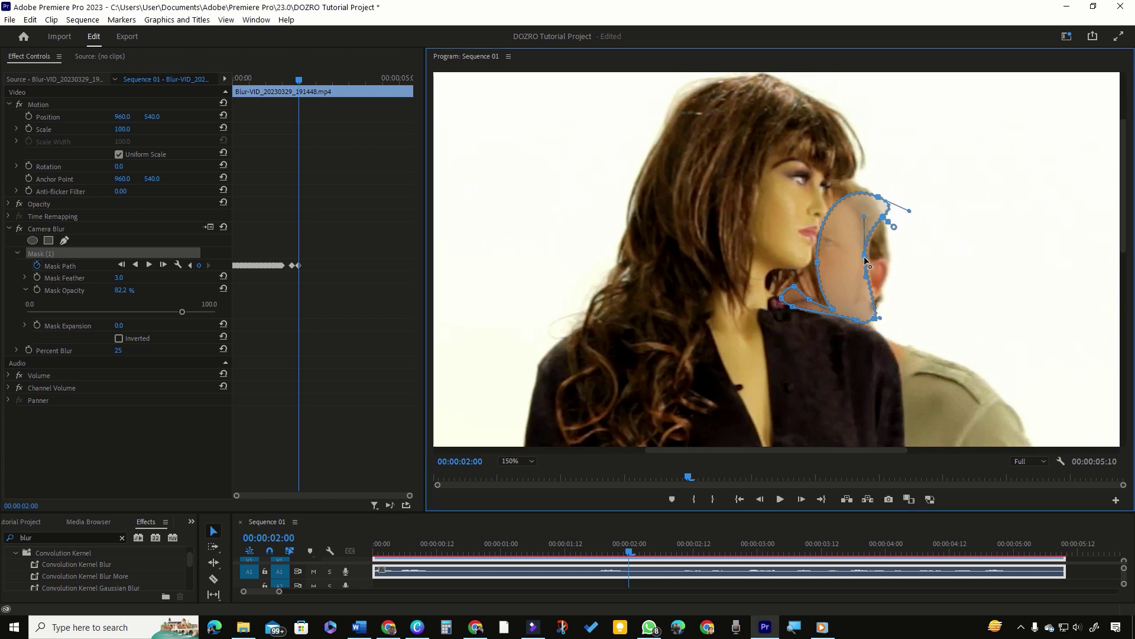
left_click_drag(900, 218, 864, 200)
left_click_drag(878, 220, 863, 213)
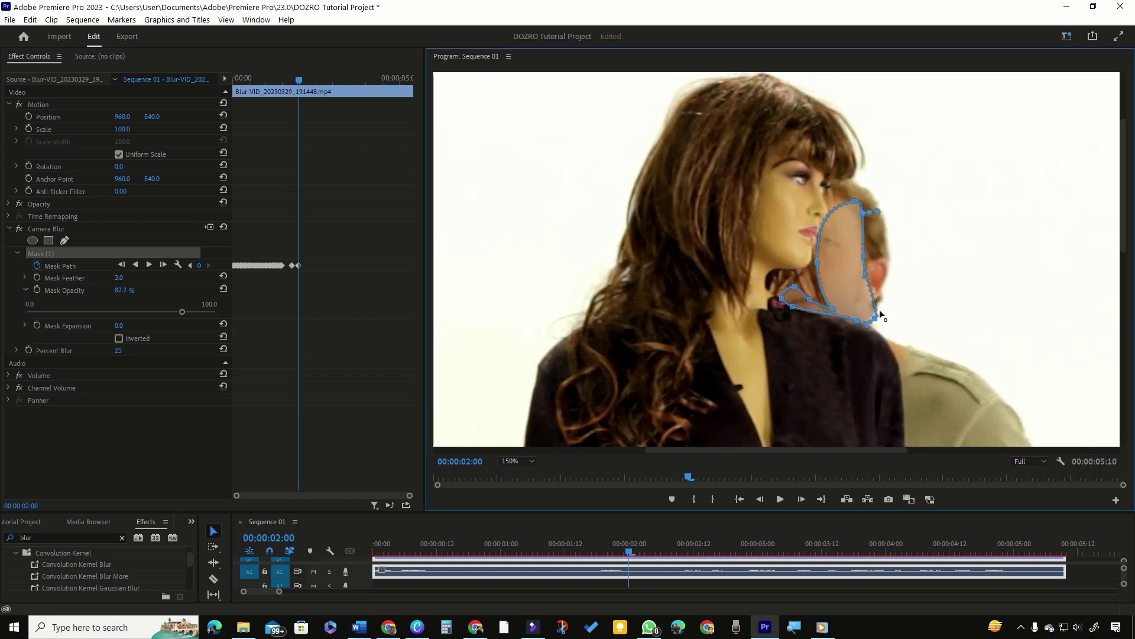
left_click_drag(880, 312, 865, 306)
Shrink the mask at 00:00:02:05 to a thin strip beside the woman's face and neck as the man passes behind her
left_click_drag(298, 81, 307, 83)
left_click_drag(854, 202, 840, 215)
left_click_drag(864, 257, 836, 254)
left_click_drag(857, 320, 833, 309)
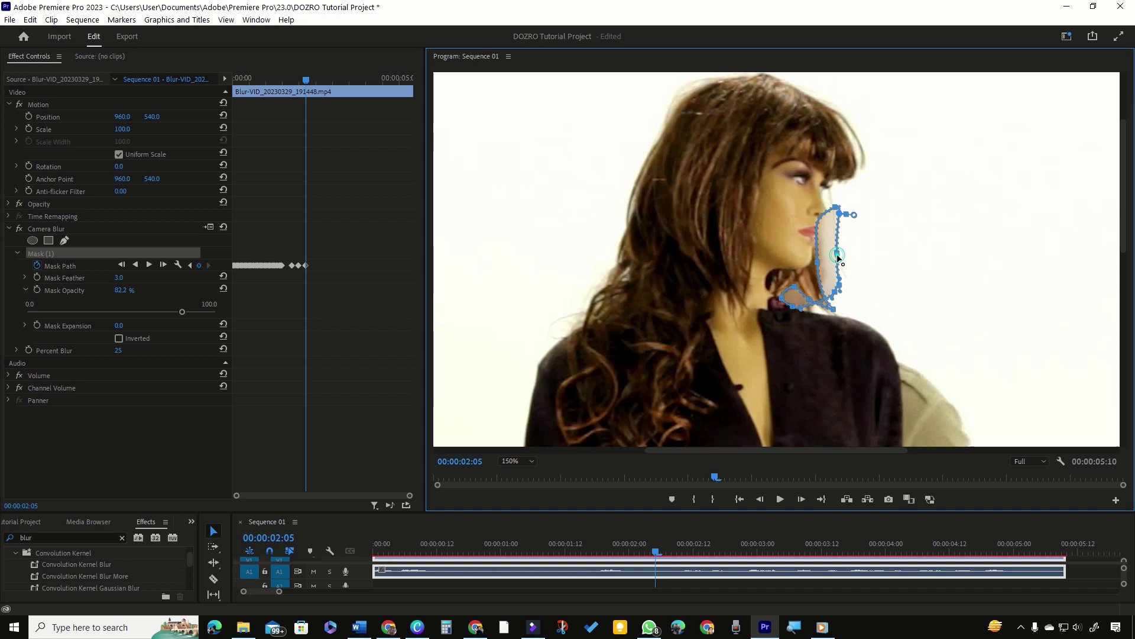
Add an elliptical mask to Camera Blur at 00:00:02:12 and shrink it onto the man's head reappearing behind the woman's hair
mouse_move(306, 80)
left_mouse_down()
mouse_move(273, 82)
mouse_move(319, 89)
left_mouse_up()
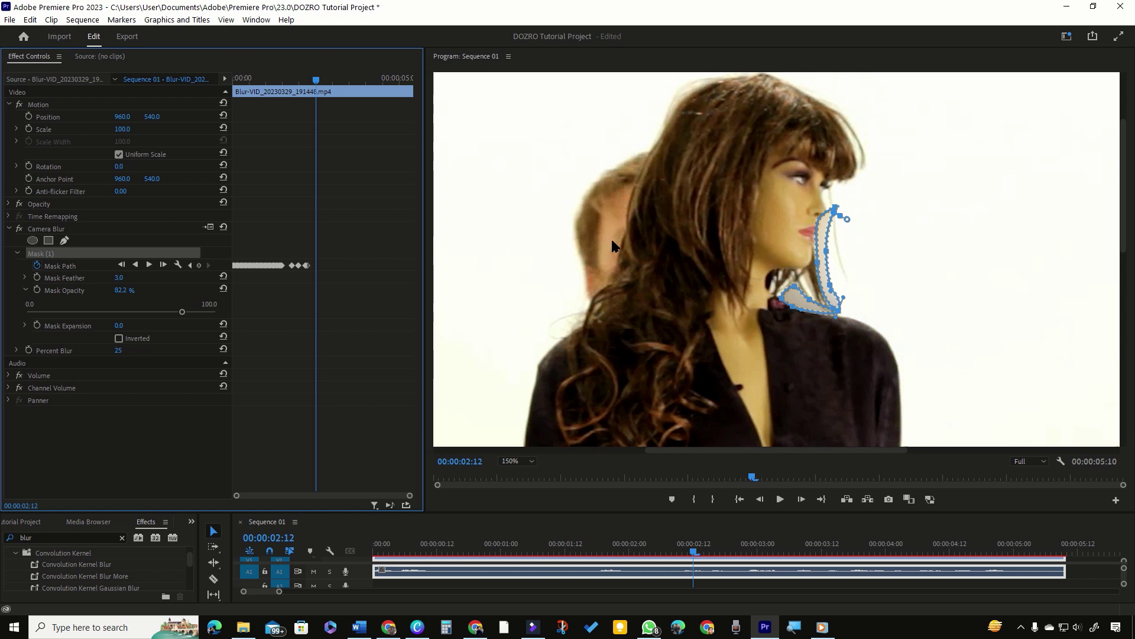
key("alt+Tab")
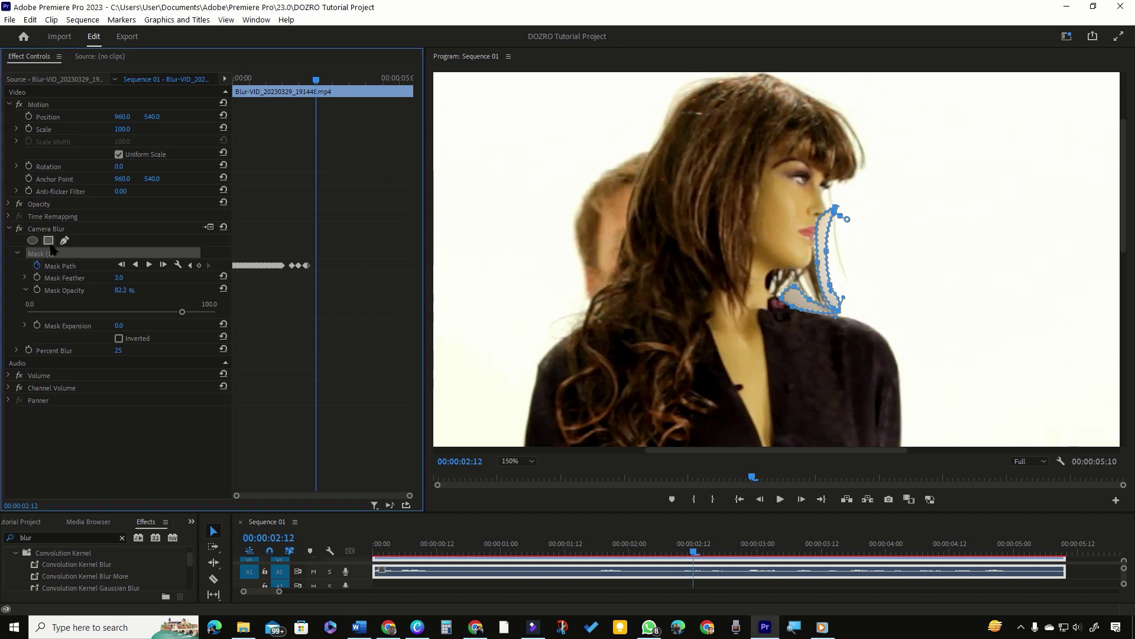
left_click(32, 240)
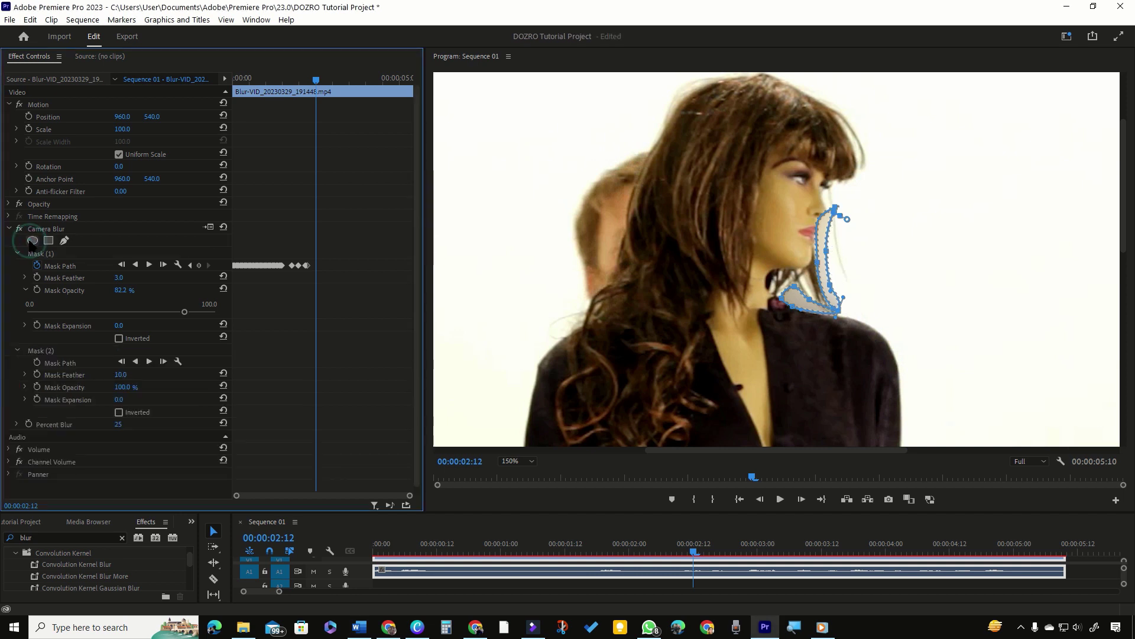
left_click_drag(749, 327, 706, 171)
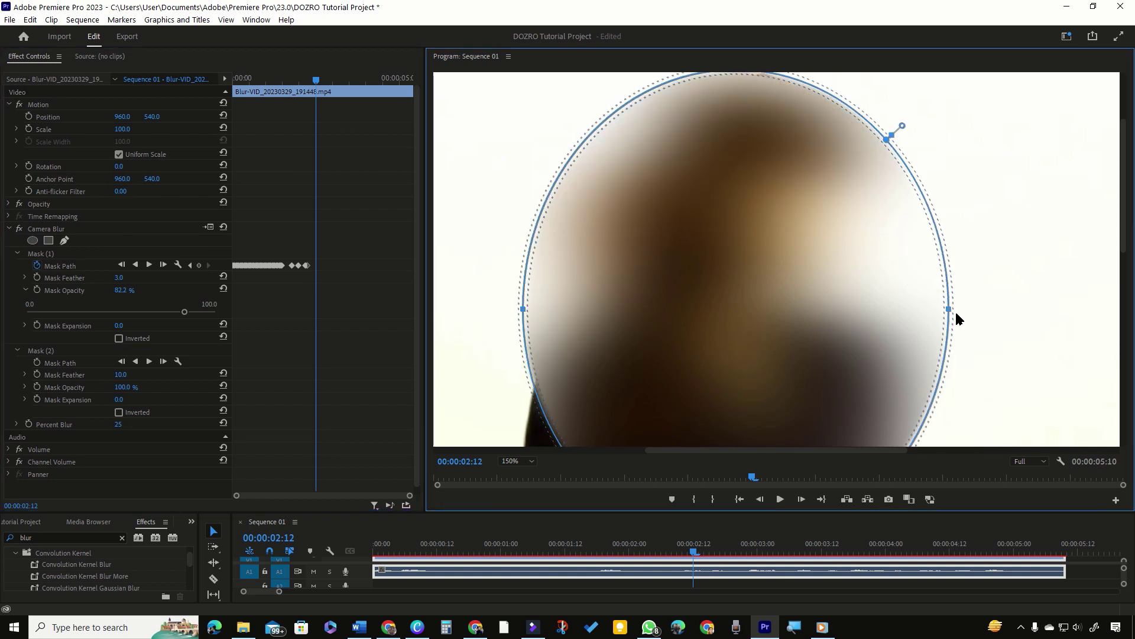
left_click_drag(953, 309, 603, 215)
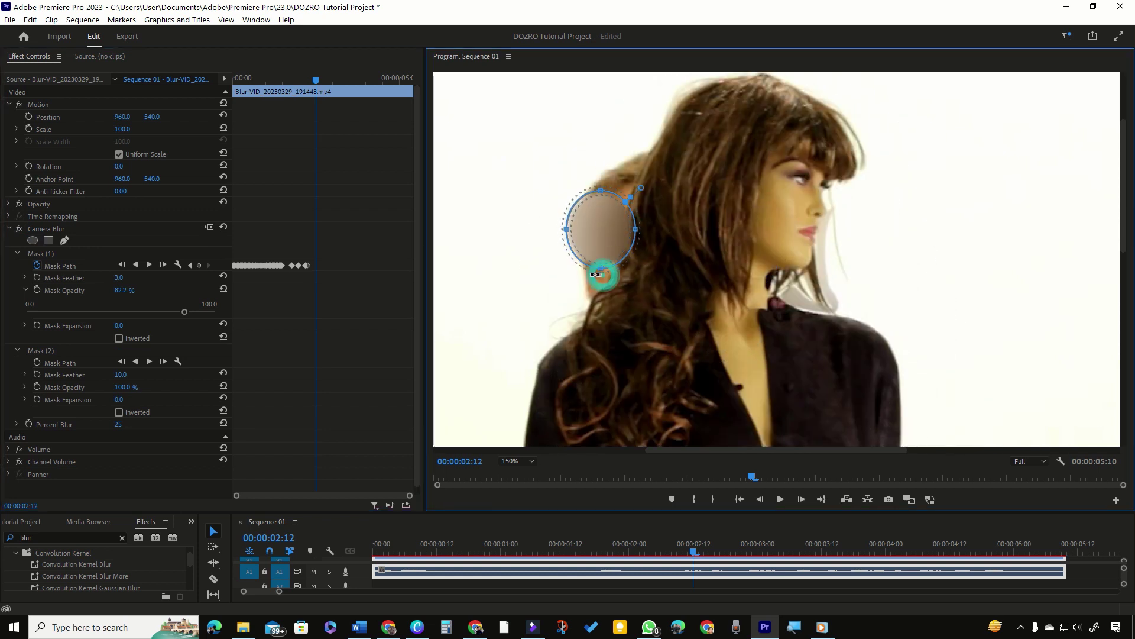
Reshape the new ellipse into a narrow tilted oval over the visible strip of the man's face beside the hair
left_click_drag(602, 275, 592, 275)
left_click_drag(636, 243, 594, 231)
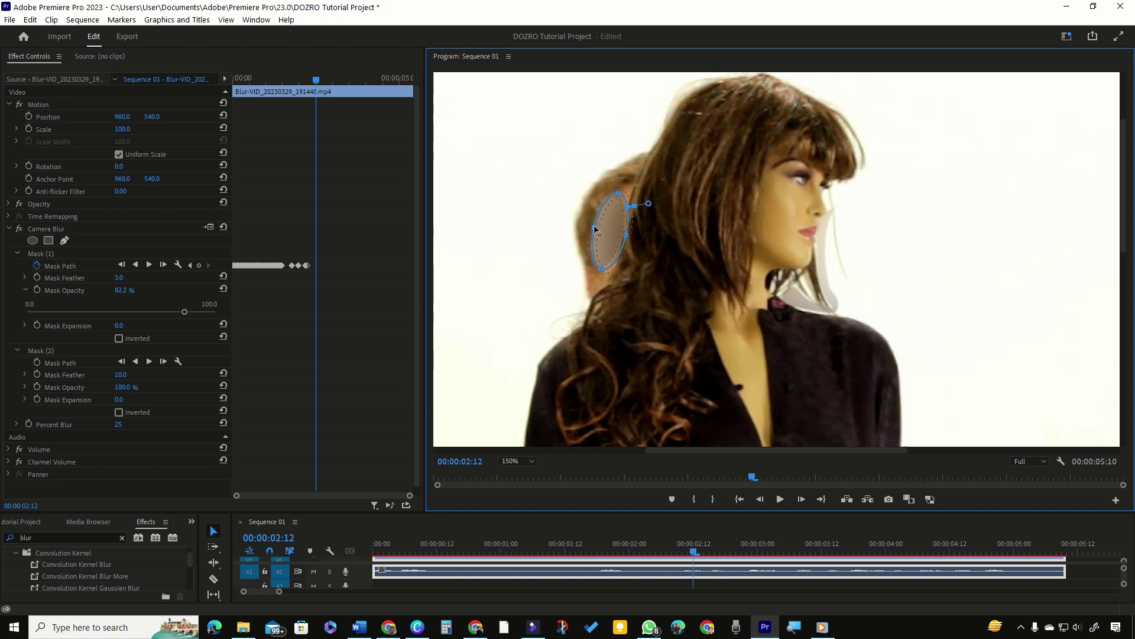
left_click_drag(606, 191, 620, 188)
left_click_drag(589, 267, 599, 282)
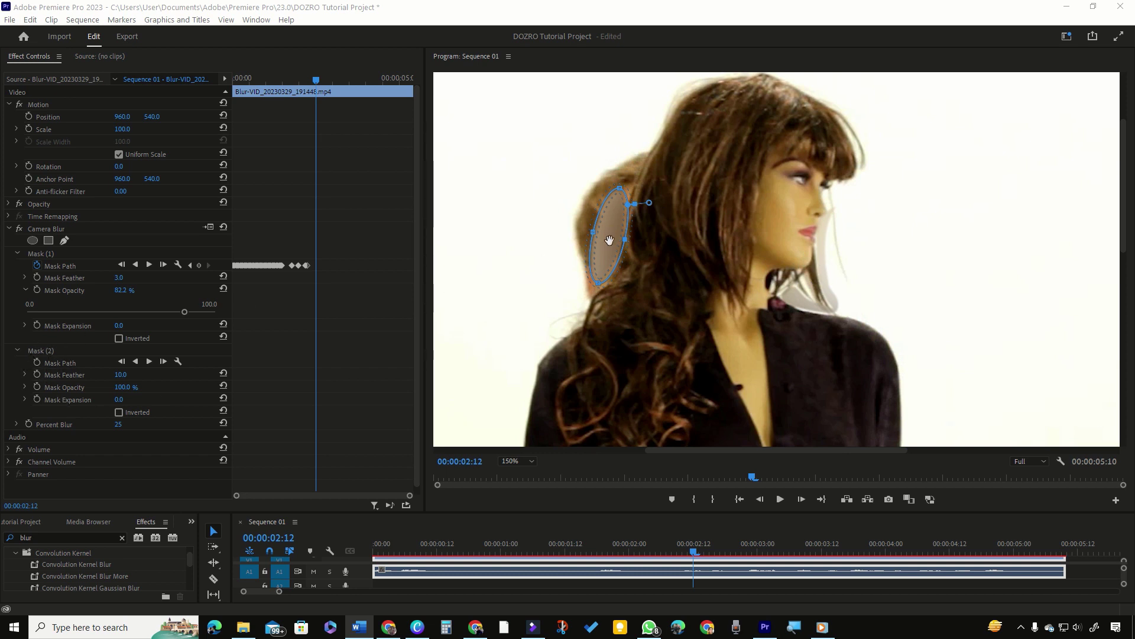
Start keyframing Mask (2)'s path at 00:00:02:10 and shorten the oval to the small part of the face visible beside the hair
mouse_move(317, 89)
left_mouse_down()
mouse_move(292, 91)
mouse_move(338, 92)
mouse_move(314, 92)
left_mouse_up()
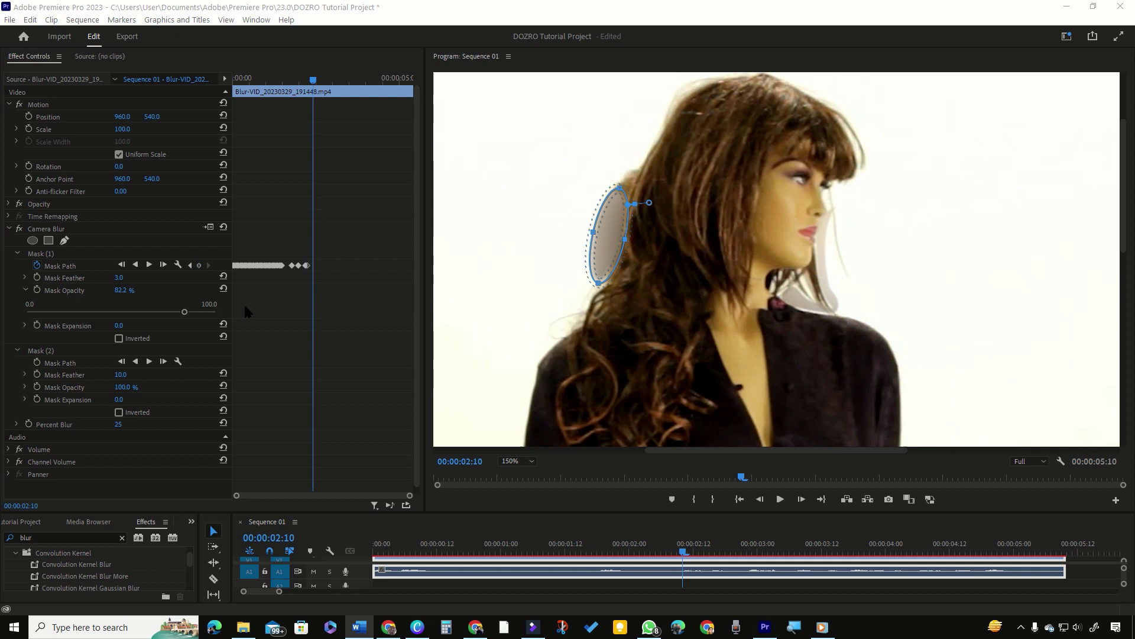
left_click(36, 362)
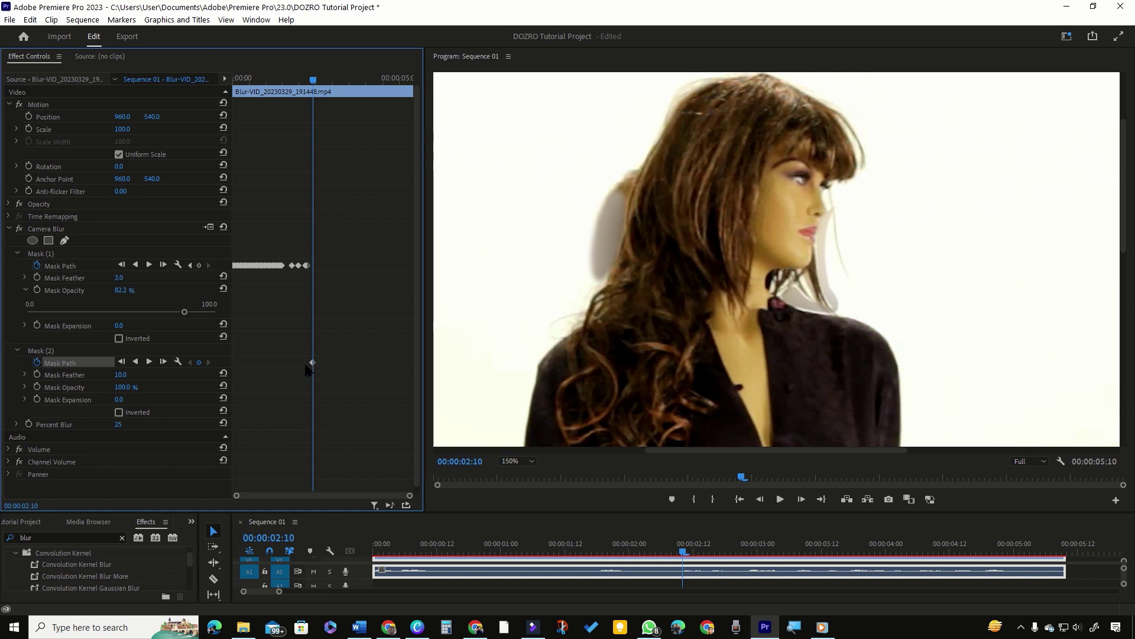
left_click(39, 350)
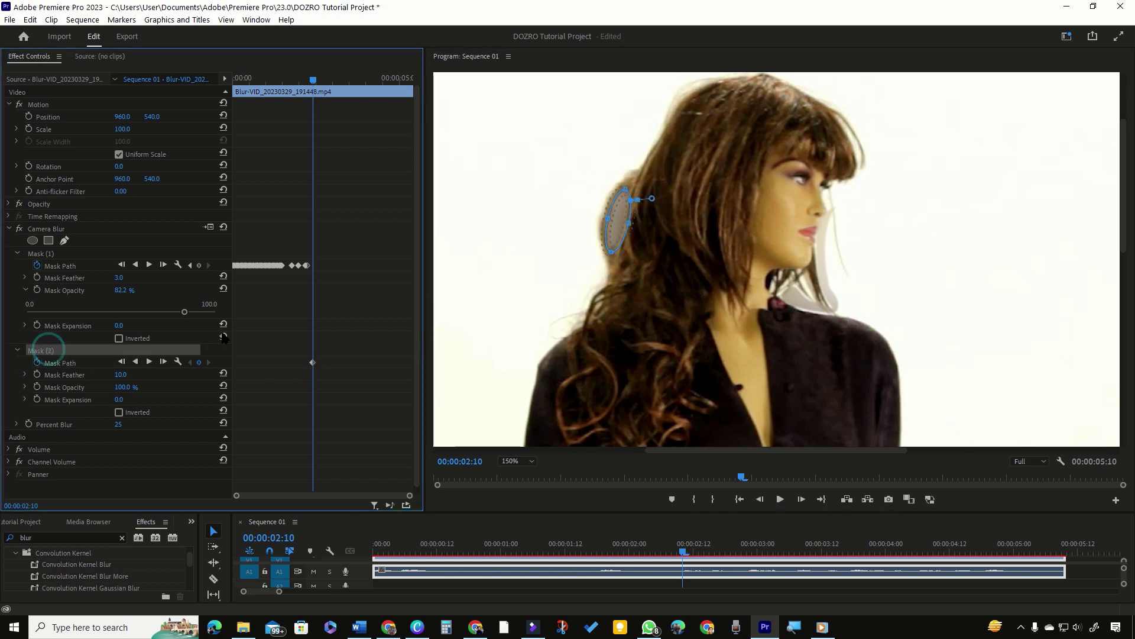
Extend Mask (2) downward at 00:00:02:12, and widen it outward over the man's face slightly further along the clip
left_click(315, 80)
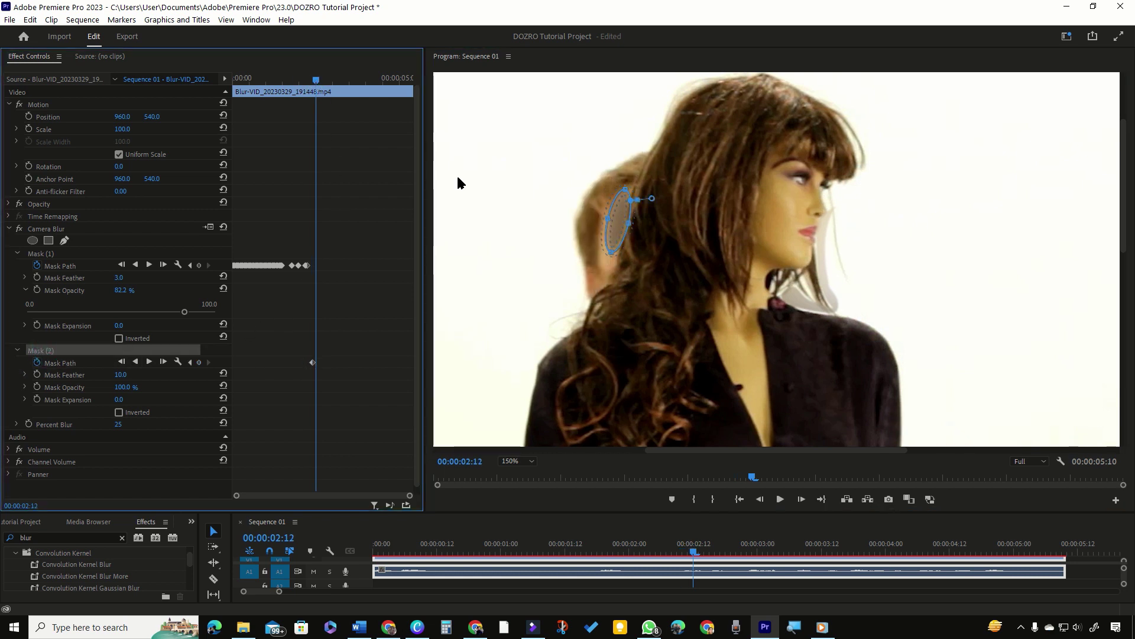
left_click(612, 254)
left_click_drag(607, 272, 605, 285)
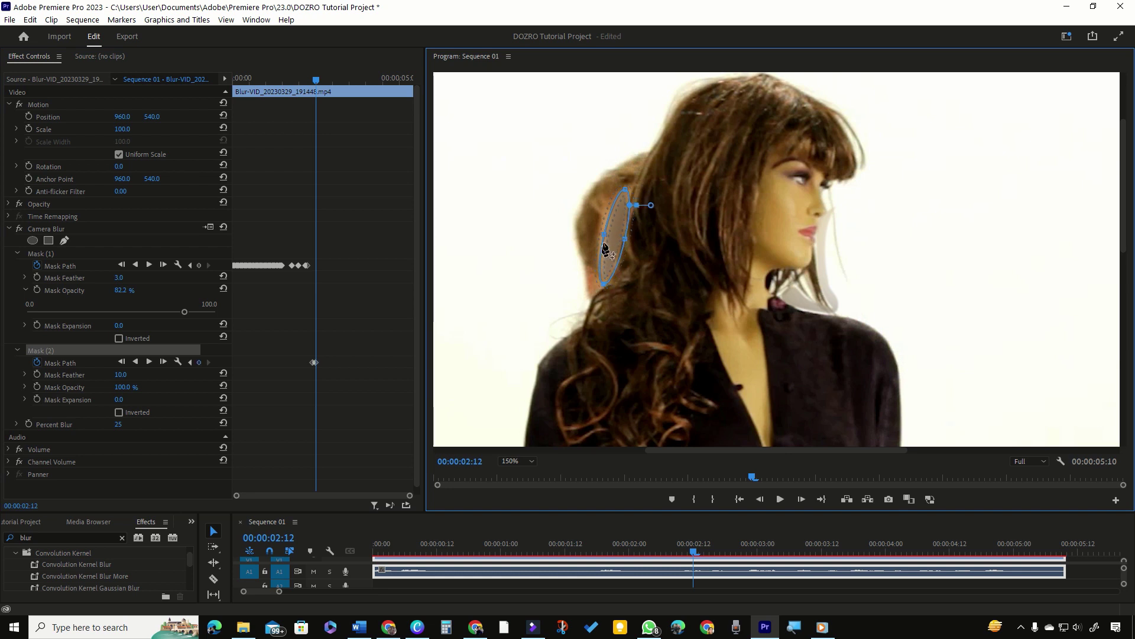
left_click_drag(318, 81, 320, 82)
left_click_drag(604, 234, 576, 229)
left_click_drag(589, 283, 590, 294)
Advance in small increments and enlarge Mask (2) toward the cheek and jaw to follow the face emerging from behind the hair
left_click_drag(318, 81, 325, 82)
left_click_drag(576, 234, 548, 231)
left_click_drag(574, 291, 572, 320)
left_click(602, 296)
left_click_drag(324, 80, 328, 81)
left_click_drag(579, 243, 555, 243)
left_click(574, 291)
left_click_drag(578, 298, 621, 259)
Reshape Mask (2) at 00:00:02:22 to cover the man's face from forehead to chin
left_click_drag(327, 80, 330, 81)
left_click_drag(549, 233, 519, 240)
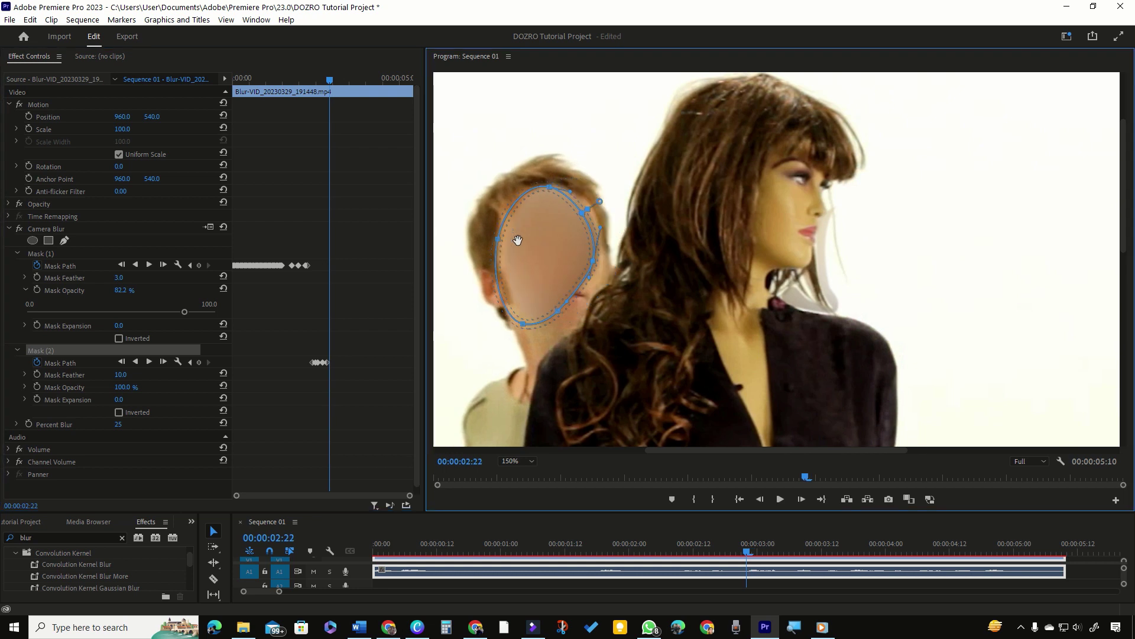
left_click_drag(519, 333, 531, 335)
left_click_drag(591, 256, 600, 257)
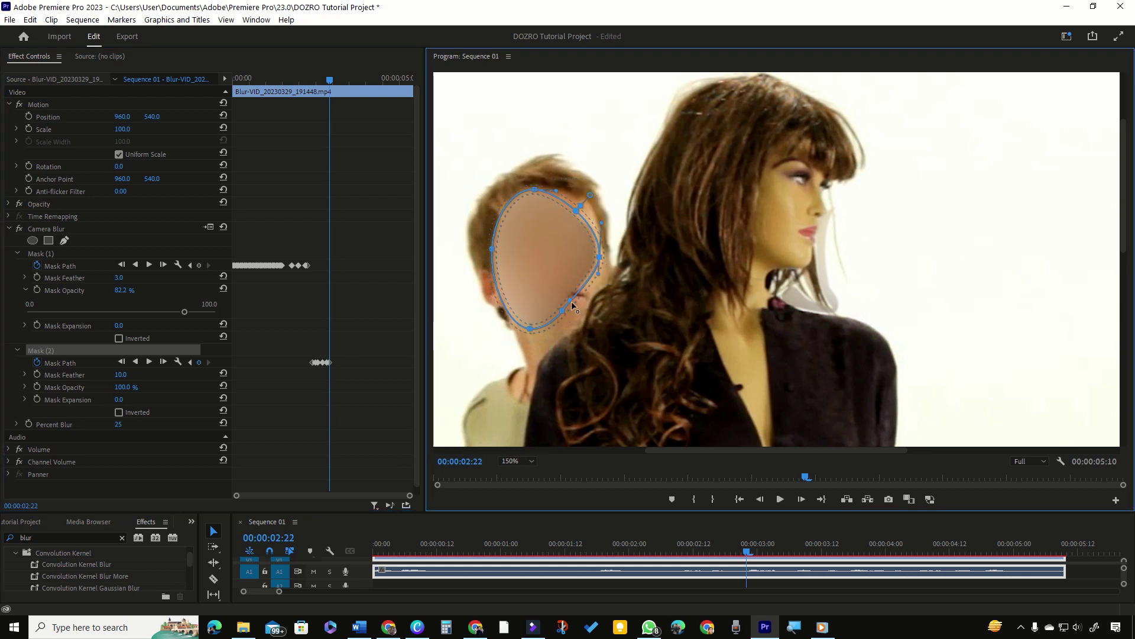
left_click_drag(563, 310, 575, 318)
left_click_drag(535, 190, 546, 189)
left_click_drag(549, 259, 543, 256)
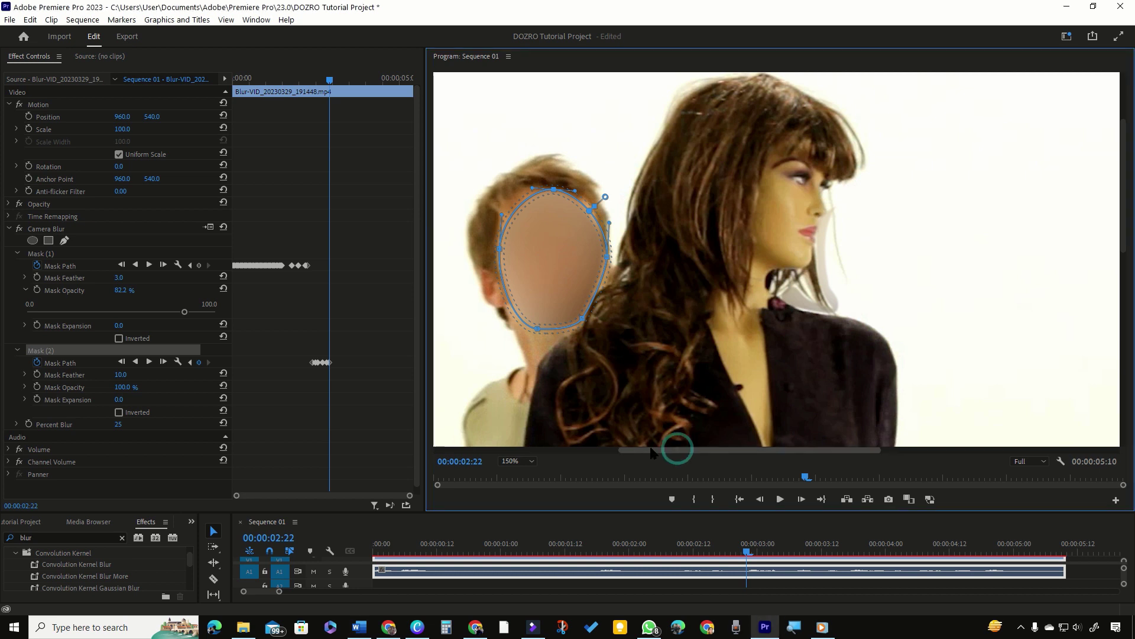
Track Mask (2) forward frame by frame to 00:00:03:09, nudging its position over the face along the way
left_click_drag(678, 449, 602, 455)
left_click(164, 362)
left_click(163, 362)
left_click(163, 362)
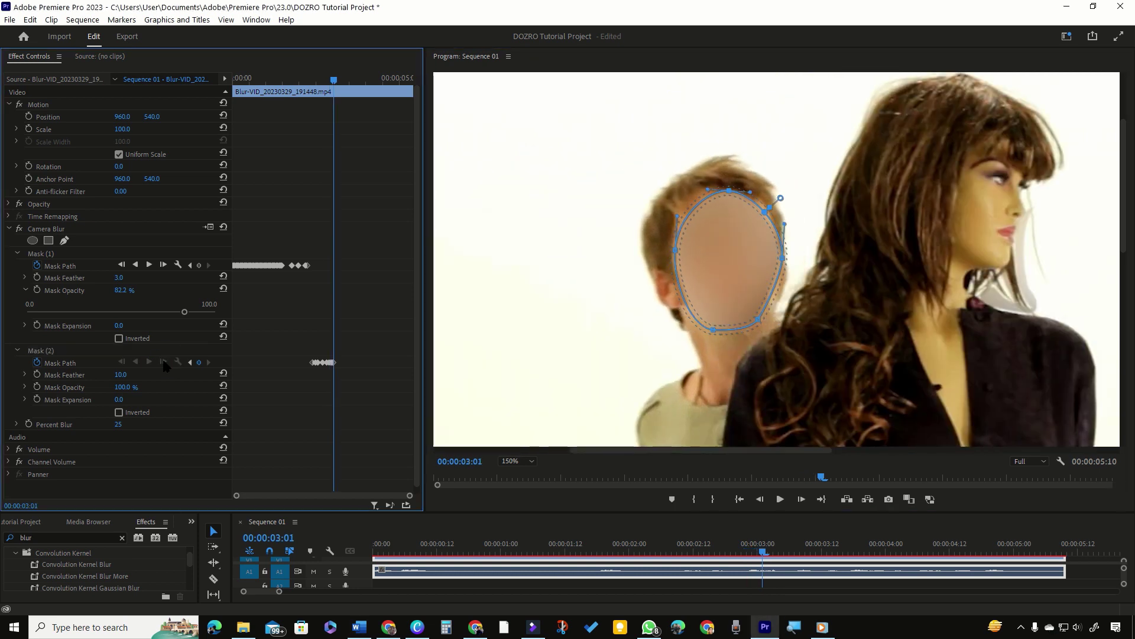
left_click(163, 362)
left_click(163, 362)
left_click_drag(771, 258, 764, 259)
left_click(164, 362)
left_click(164, 362)
left_click(164, 361)
left_click(164, 362)
left_click(164, 362)
left_click(164, 361)
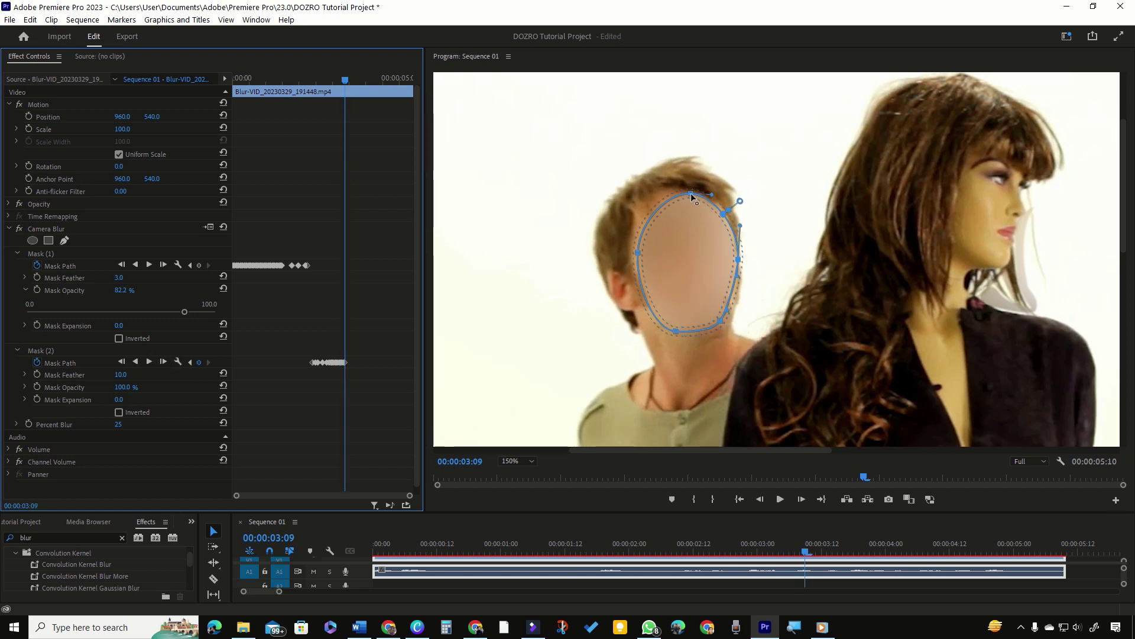
Adjust Mask (2)'s forehead and side points at 00:00:03:09 to fit the man's face
left_click_drag(691, 192, 684, 198)
left_click_drag(638, 254, 637, 253)
left_click_drag(738, 259, 732, 234)
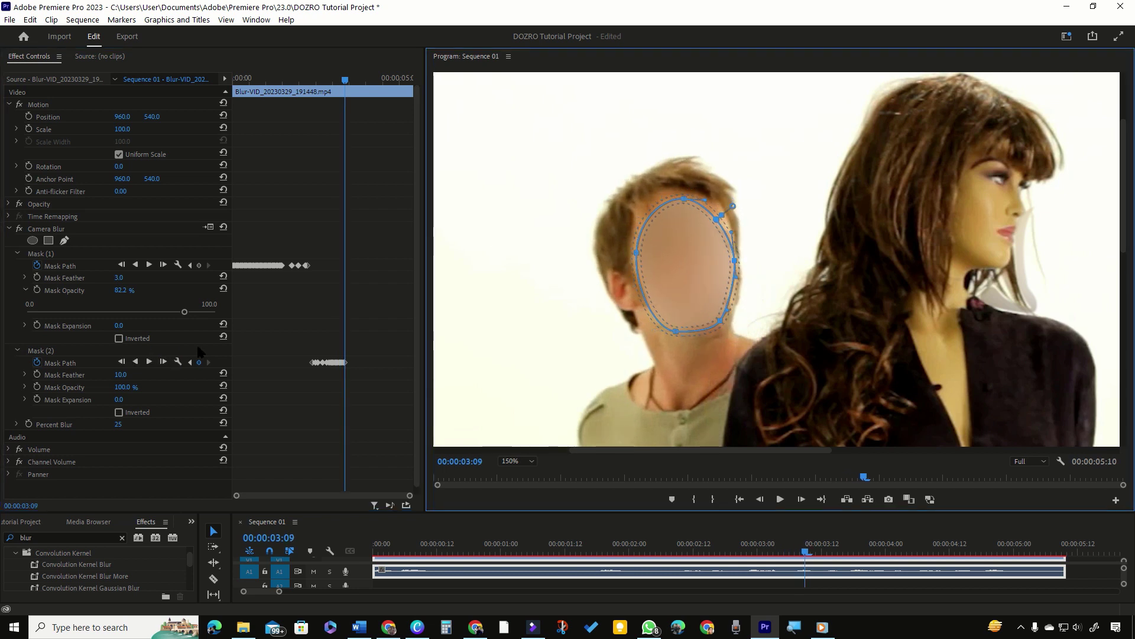
Track Mask (2) several frames past 00:00:03:09 and lower its chin and jaw points to cover the bottom of the face
left_click(164, 362)
left_click(164, 361)
left_click(164, 362)
left_click(164, 361)
left_click(164, 362)
left_click(164, 362)
left_click_drag(705, 326, 661, 344)
left_click_drag(672, 344, 714, 344)
left_click_drag(722, 333, 725, 333)
Track Mask (2) forward to 00:00:04:18 and nudge its chin point outward over the jaw
left_click(164, 362)
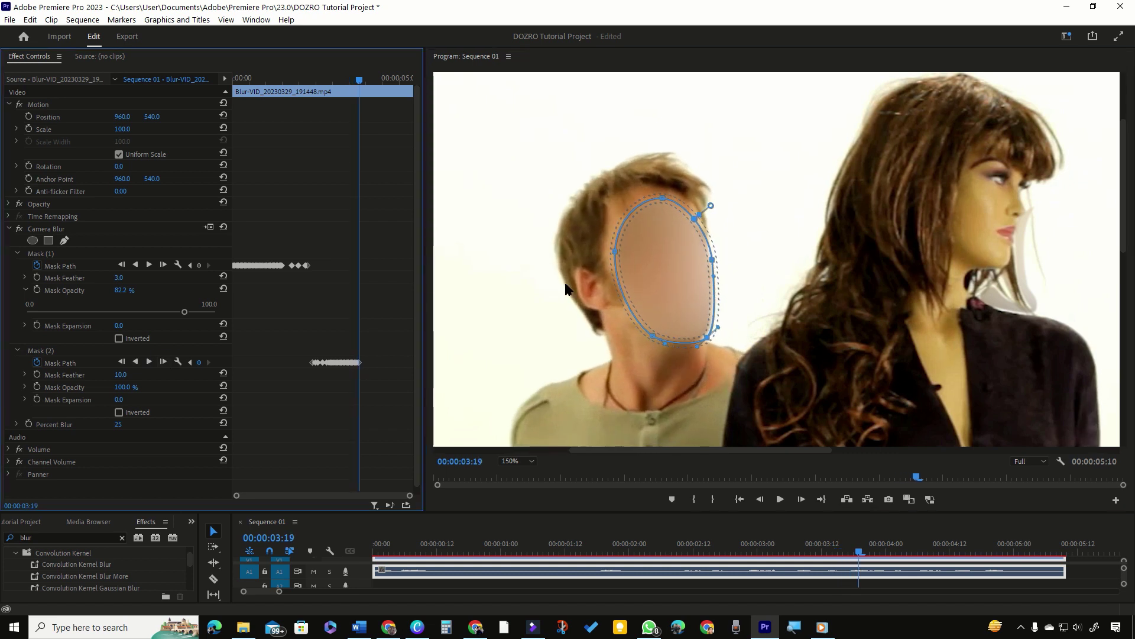
left_click(712, 250)
left_click(164, 361)
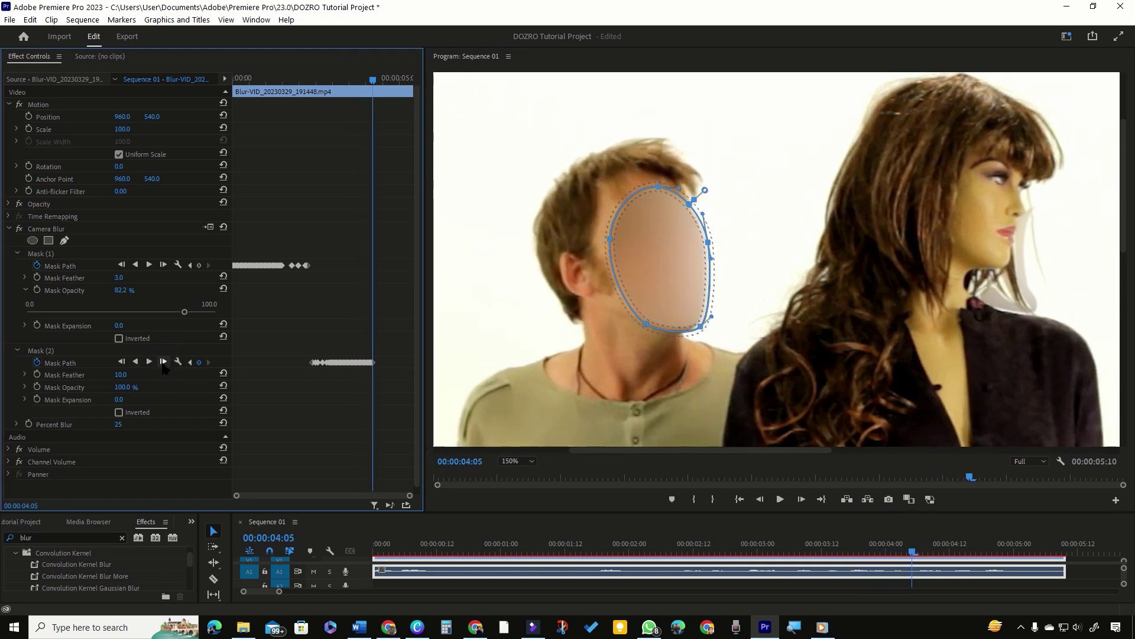
left_click(164, 361)
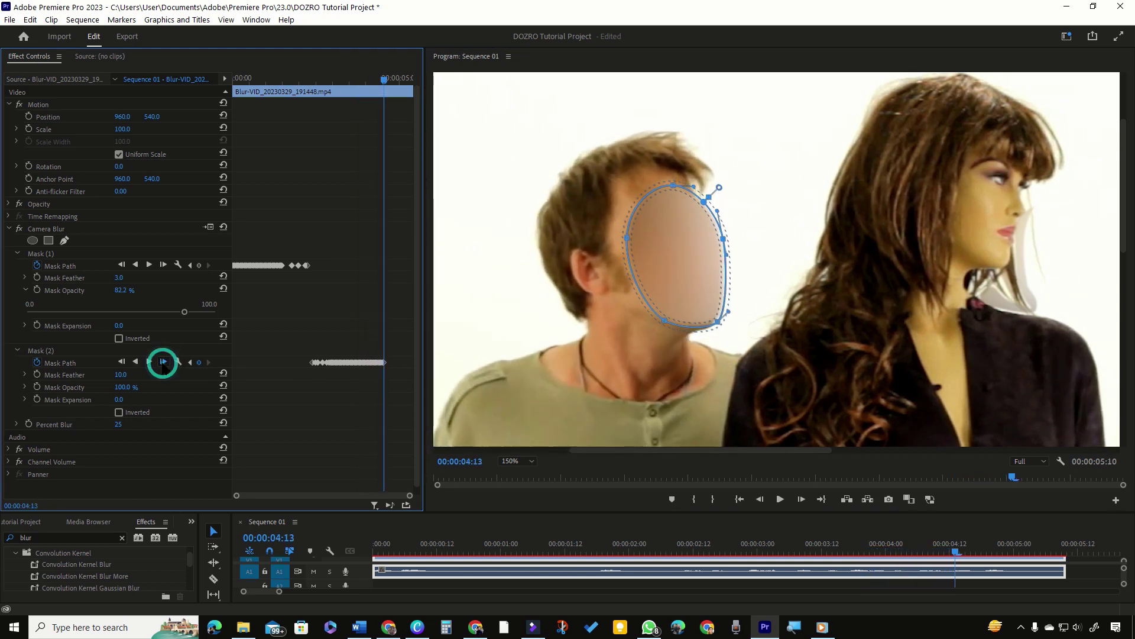
left_click_drag(726, 318, 728, 321)
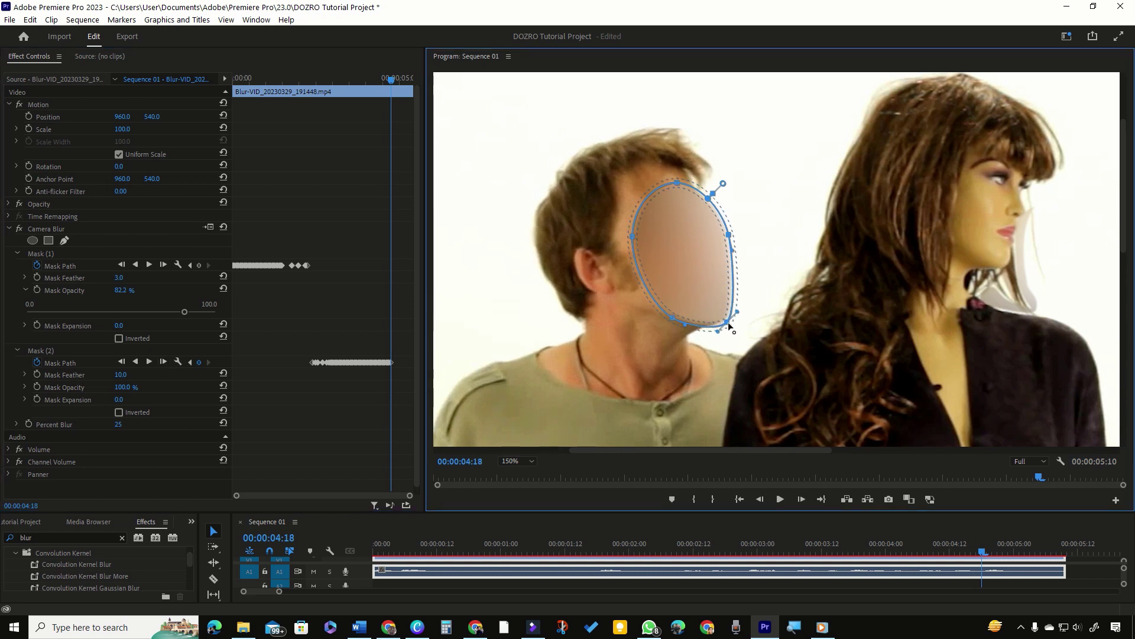
Track Mask (2) from 00:00:04:18 to the end of the clip, moving its front side point inward at 00:00:05:01
left_click(162, 361)
left_click(161, 361)
left_click(162, 361)
left_click(161, 361)
left_click(162, 361)
left_click(161, 361)
left_click(161, 361)
left_click(161, 361)
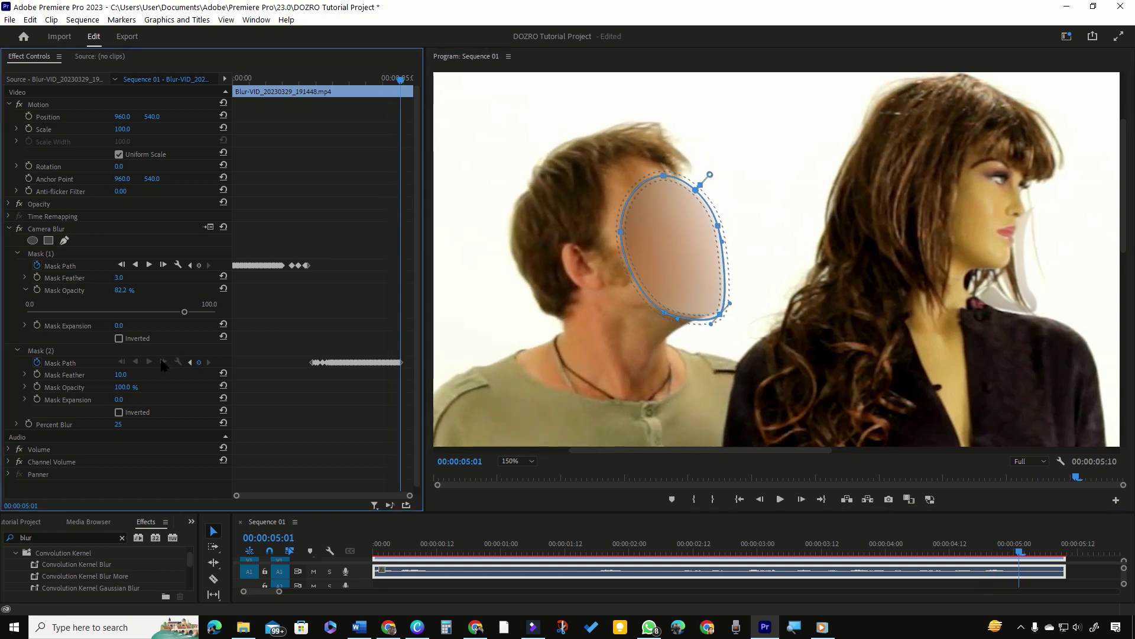
left_click_drag(714, 227, 708, 229)
left_click(164, 362)
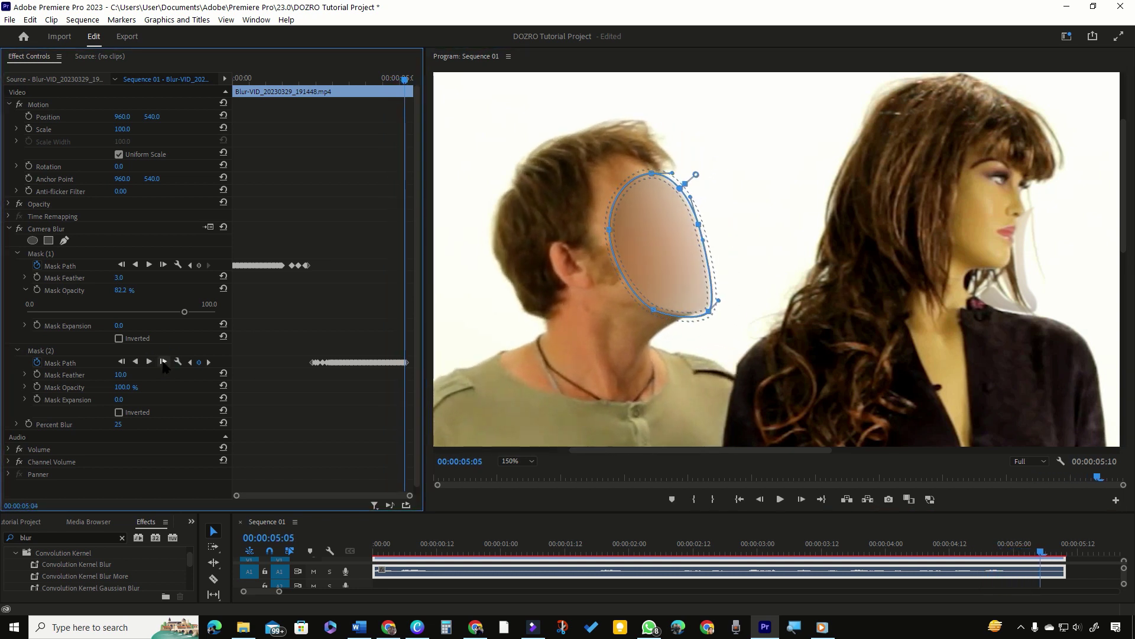
left_click(162, 361)
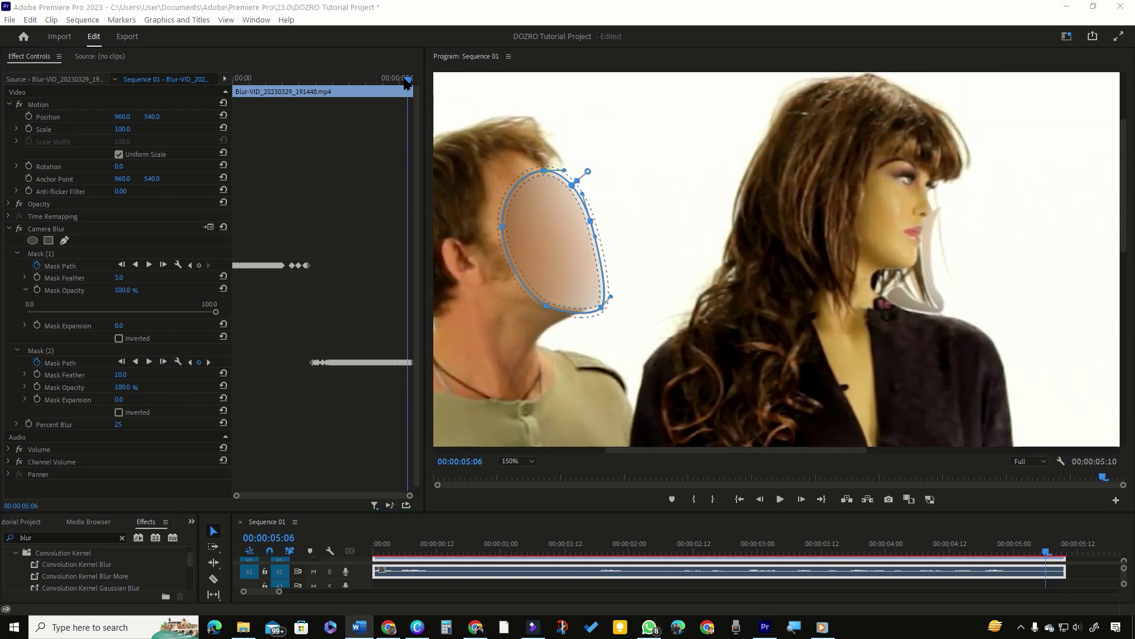
Start keyframing Mask (1)'s opacity at 00:00:02:04, where the man disappears behind the woman, and show its value graph
left_click_drag(406, 79, 307, 73)
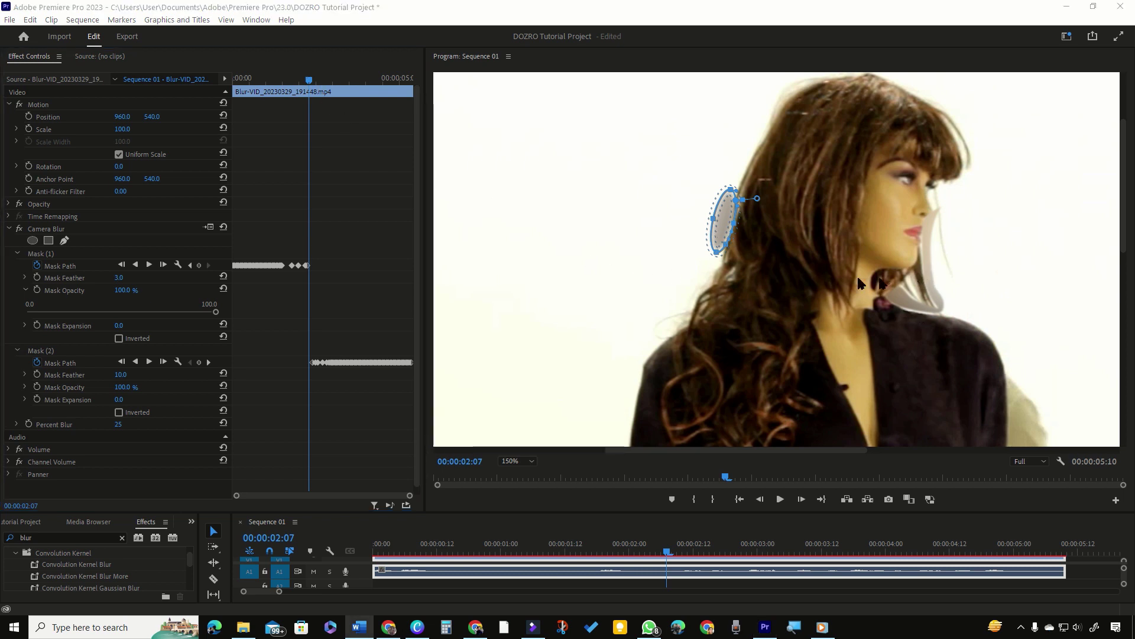
mouse_move(309, 82)
left_mouse_down()
mouse_move(295, 84)
mouse_move(307, 95)
left_mouse_up()
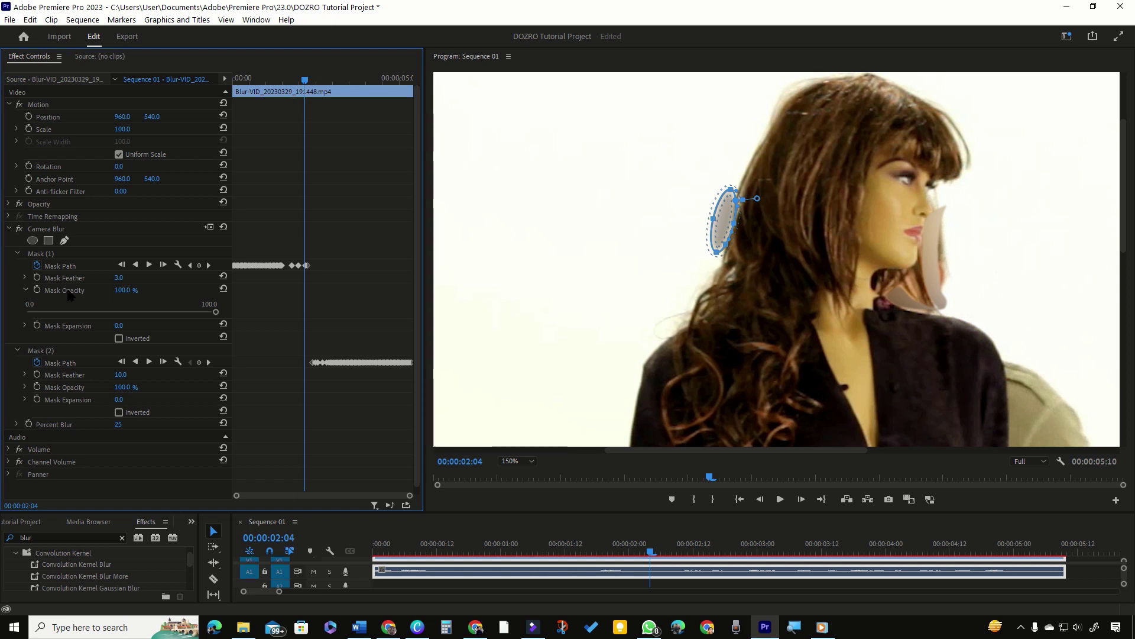
left_click(38, 290)
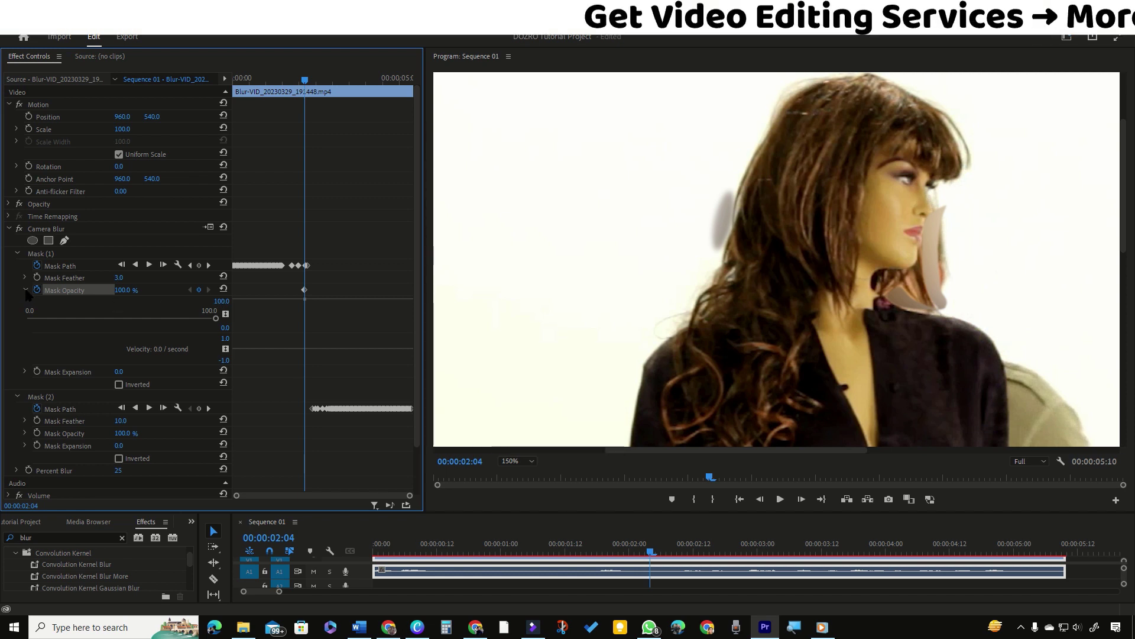
left_click(26, 289)
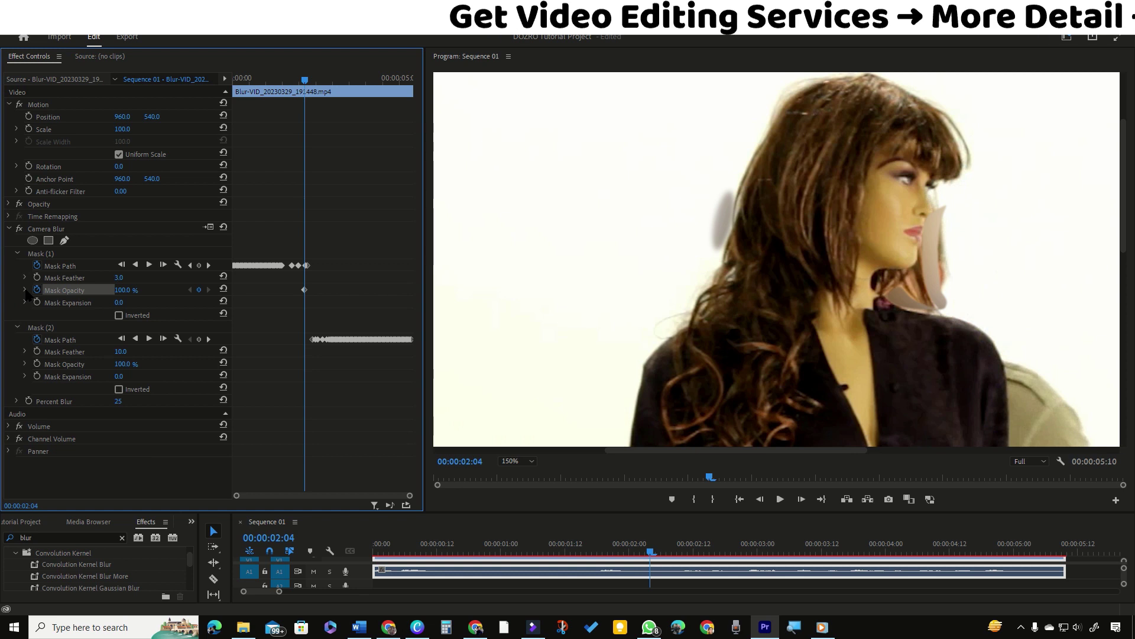
left_click(24, 290)
Keyframe Mask (1)'s opacity at 100% at 00:00:02:06 and 0% at 00:00:02:09
left_click_drag(302, 83, 307, 83)
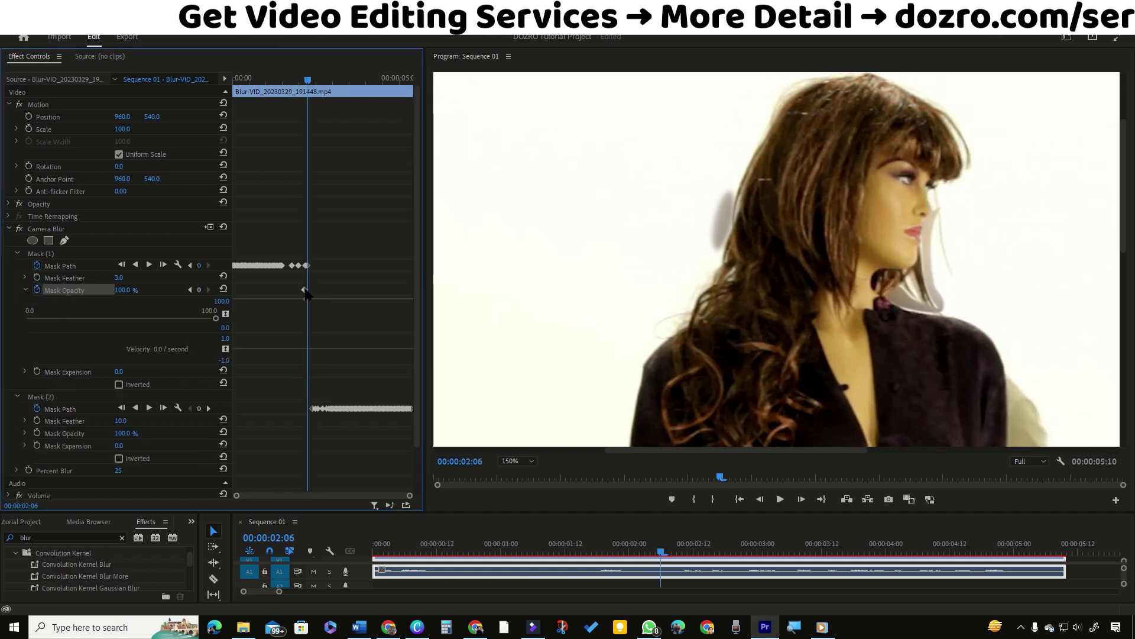
left_click(199, 289)
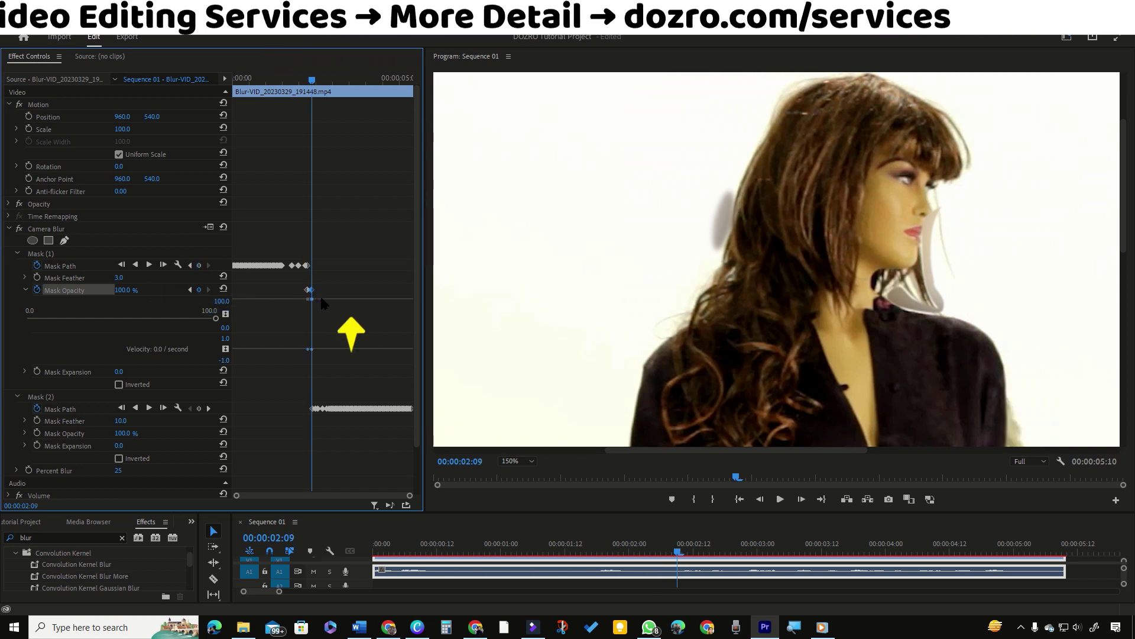
left_click_drag(313, 298, 312, 304)
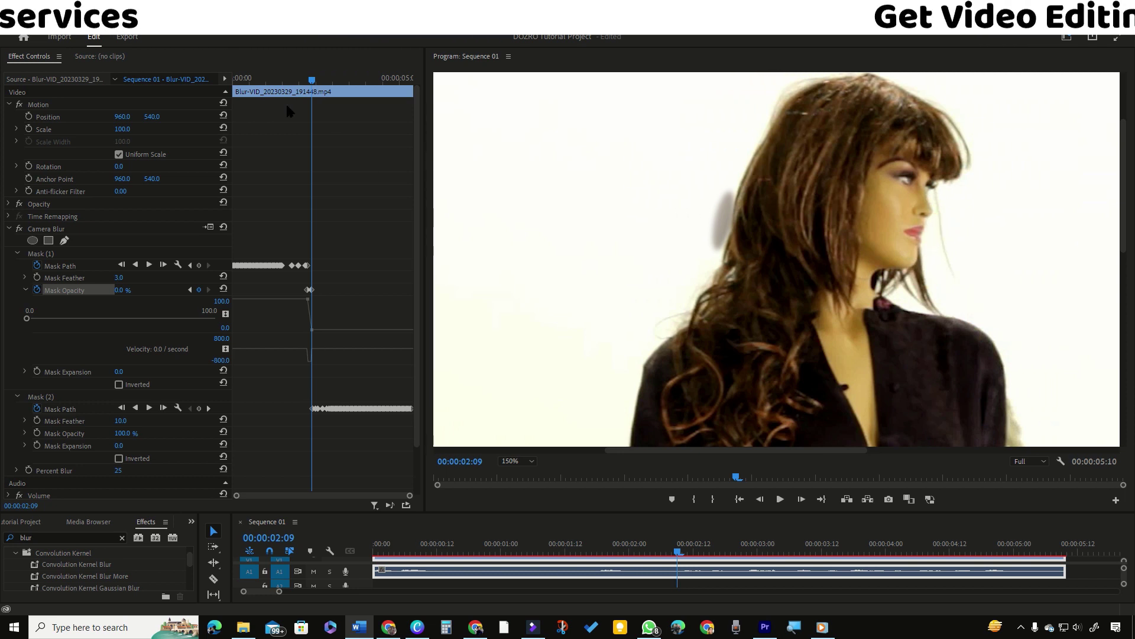
Start keyframing Mask (2)'s opacity at 00:00:02:08, just before the man reappears
mouse_move(312, 85)
left_mouse_down()
mouse_move(281, 83)
mouse_move(310, 86)
left_mouse_up()
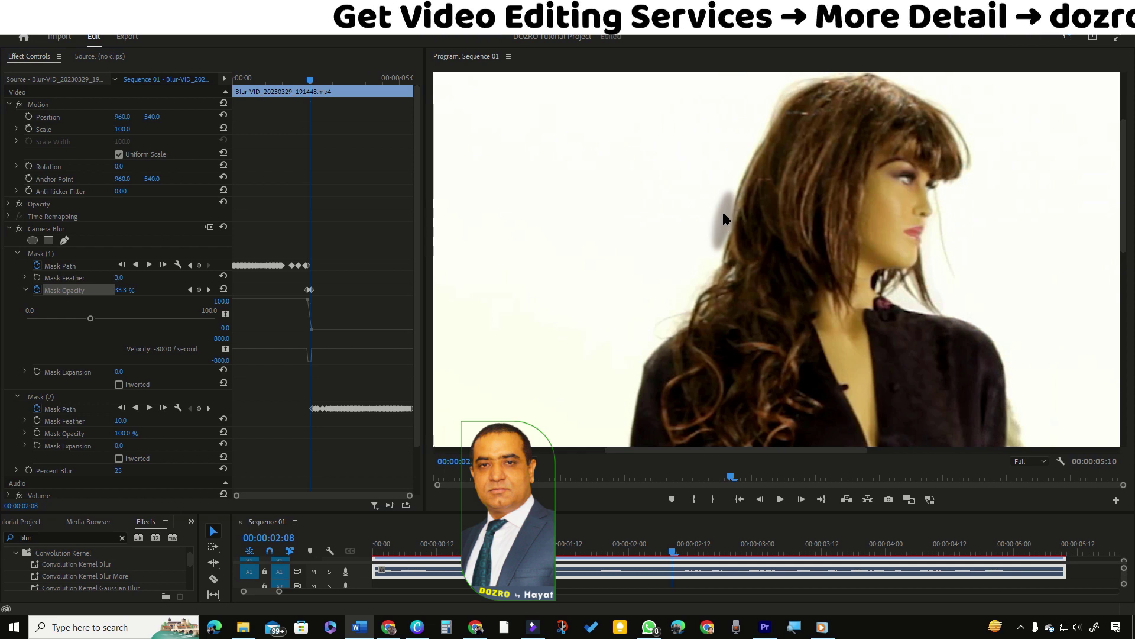
left_click(313, 78)
left_click(312, 78)
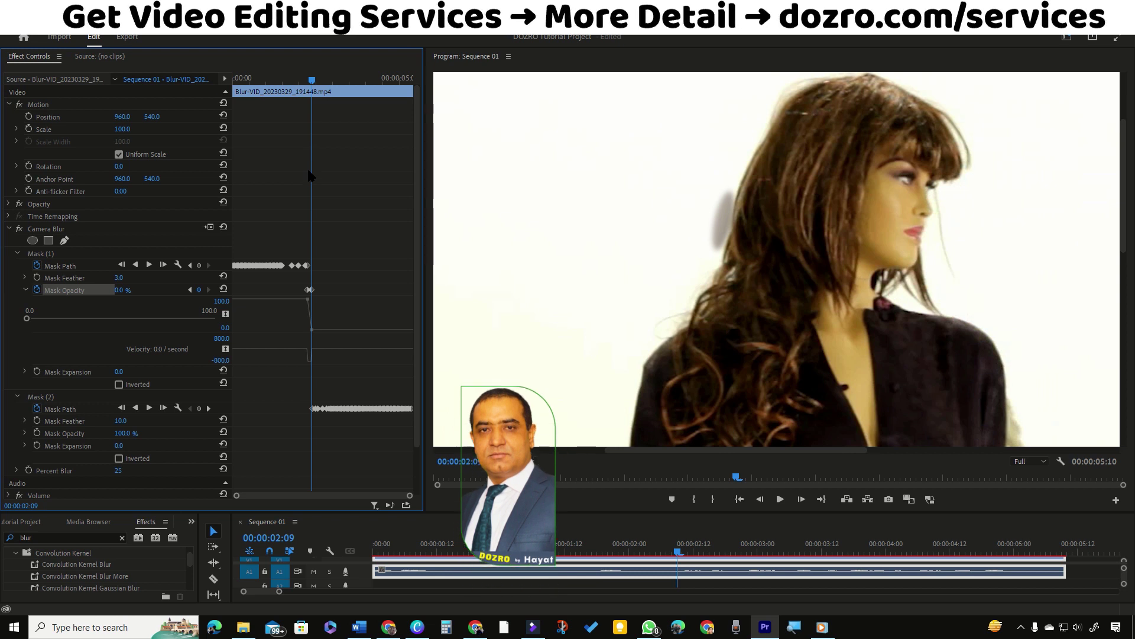
key("Left")
left_click(24, 433)
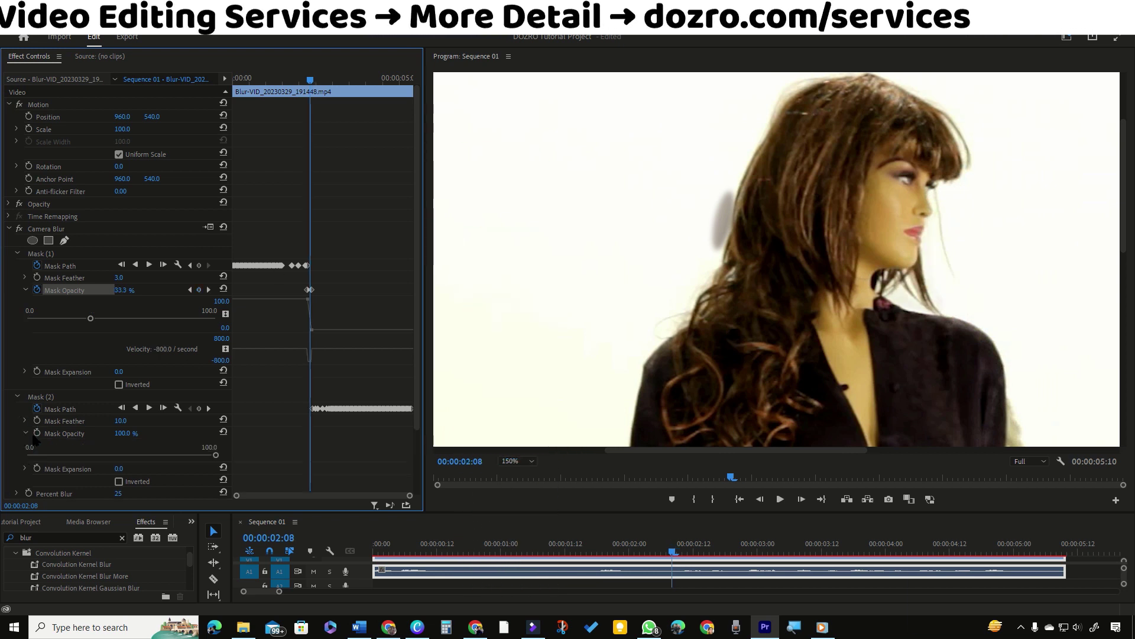
left_click(37, 433)
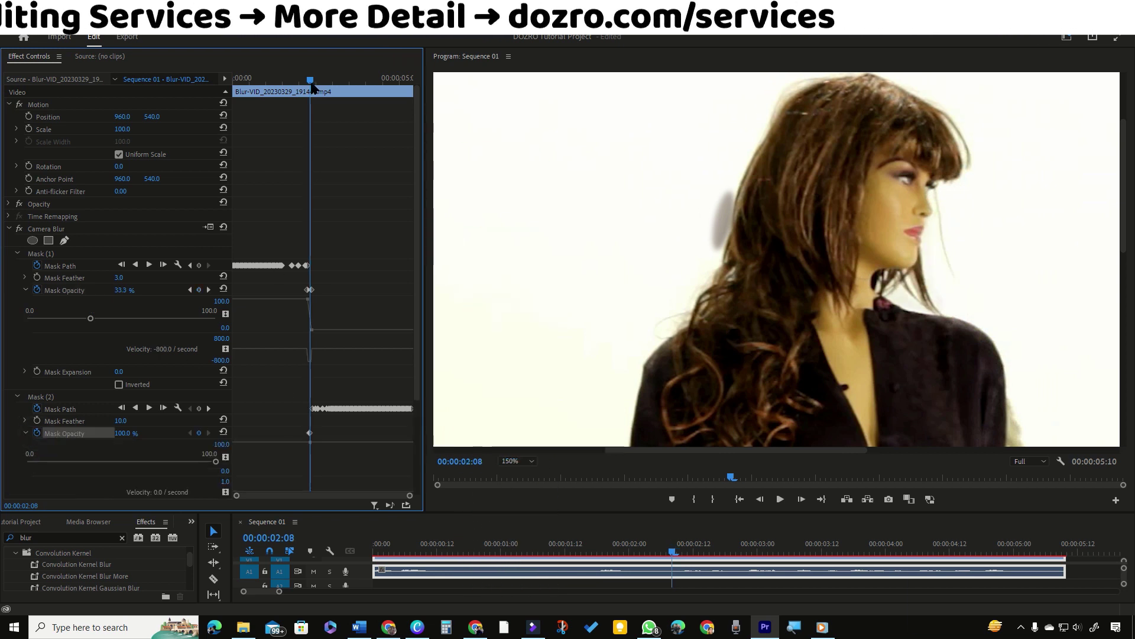
Keyframe Mask (2)'s opacity at 0% at 00:00:02:08 and 100% at 00:00:02:09, and shift both keyframes slightly later
left_click_drag(312, 81, 315, 86)
key("Left")
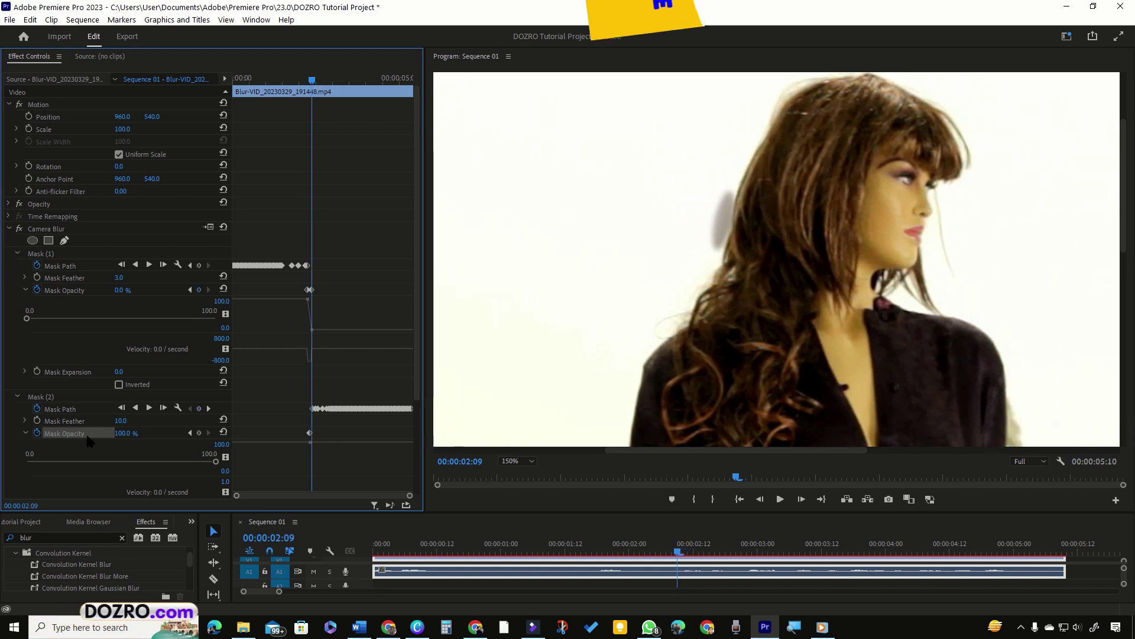
scroll(254, 403, "down", 2)
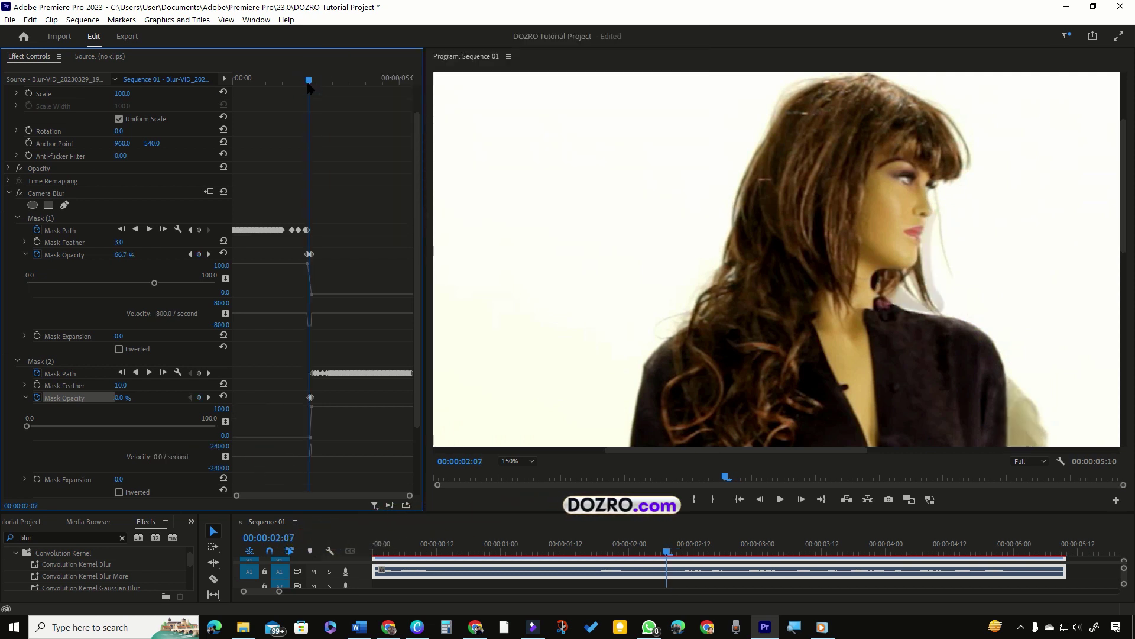
left_click(310, 397)
left_click_drag(310, 398, 314, 398)
mouse_move(296, 82)
left_mouse_down()
mouse_move(332, 86)
mouse_move(284, 93)
left_mouse_up()
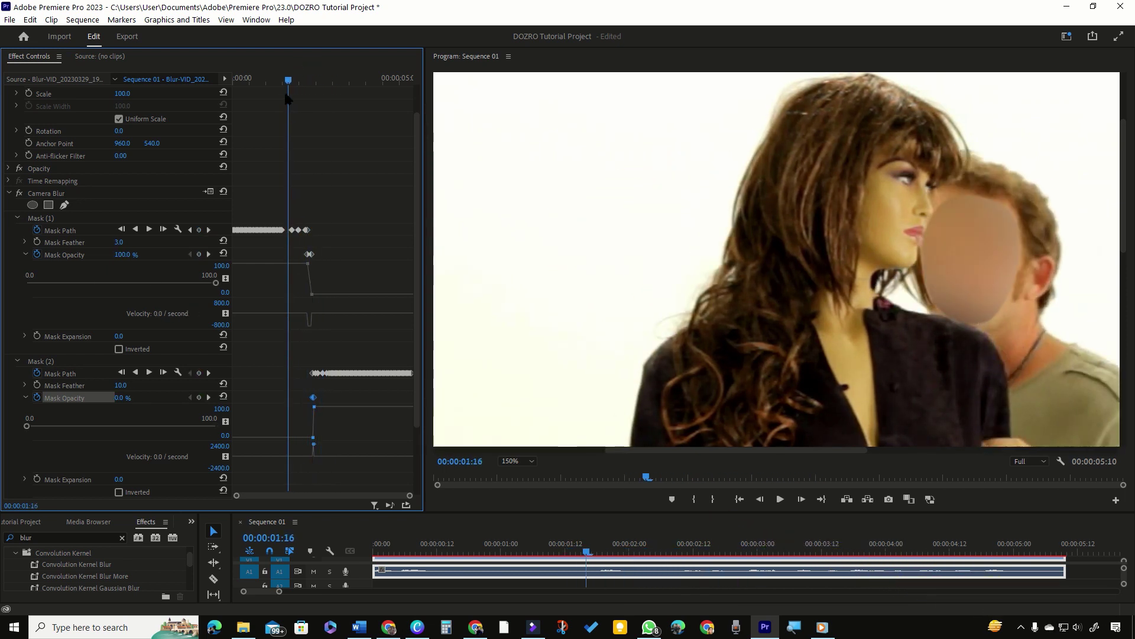